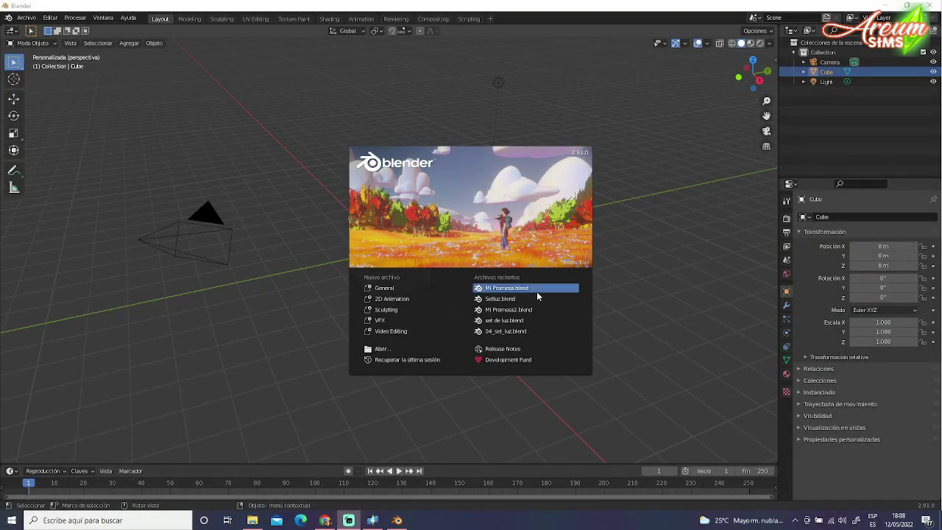
Open Mi Promesa.blend from recent files and orbit to see the Sim, wall and floor
click(510, 289)
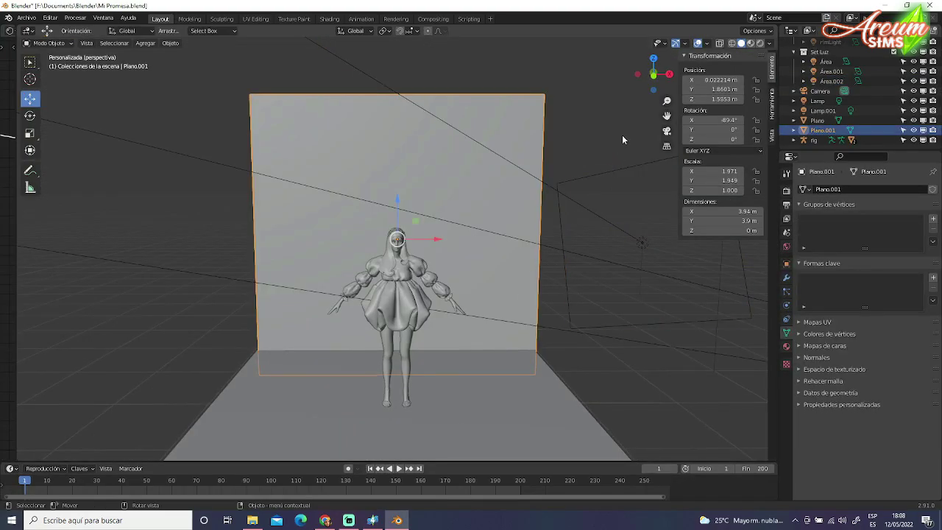
mouse_move(255, 279)
middle_down()
mouse_move(271, 298)
mouse_move(305, 300)
middle_up()
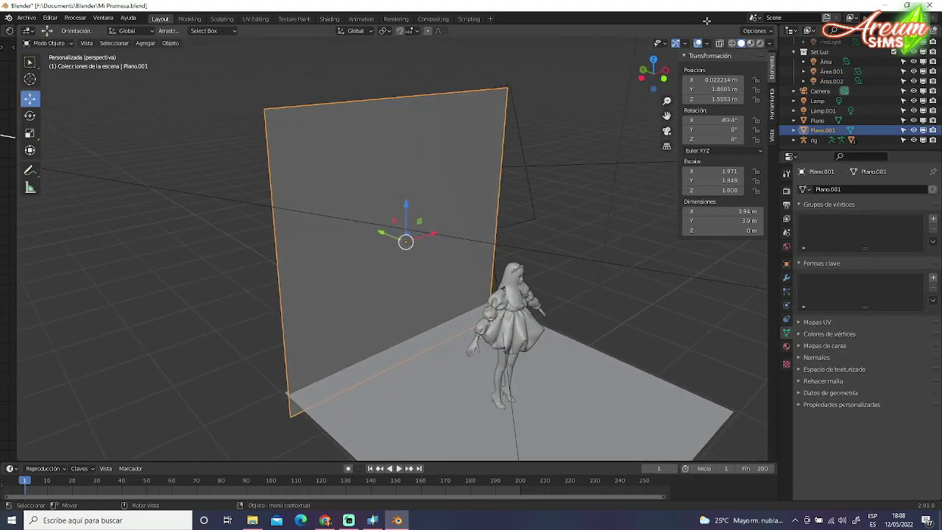
Switch to Rendered shading, select the floor plane to show its material, and face the backdrop
click(761, 44)
click(786, 346)
click(648, 383)
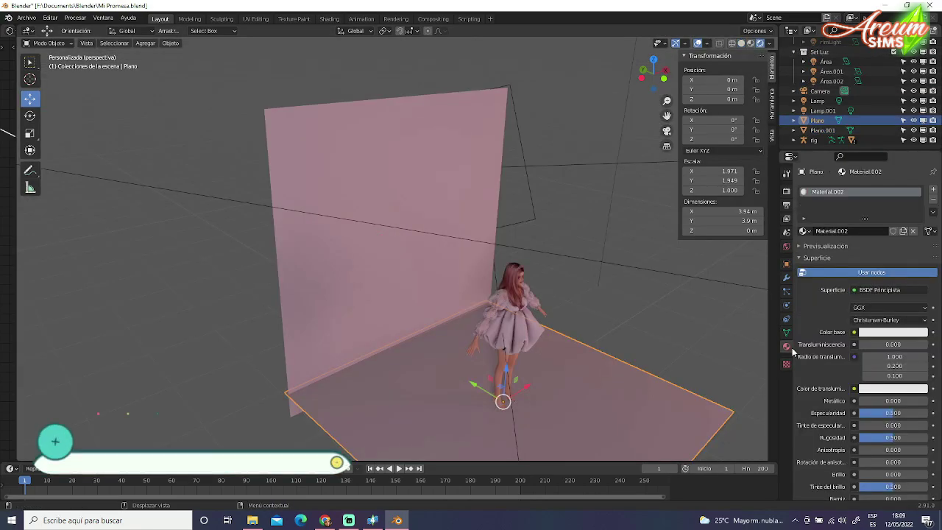
middle_drag(696, 344, 647, 321)
scroll(510, 358, up, 5)
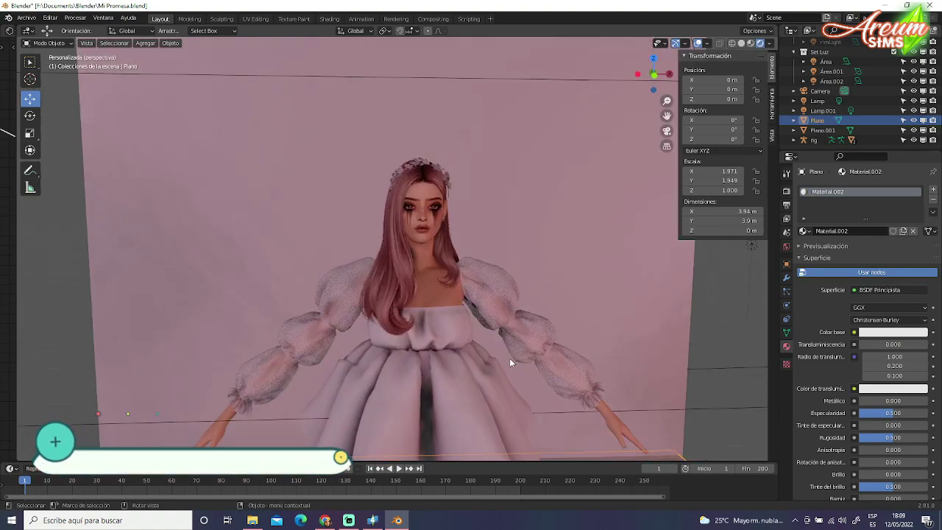
scroll(510, 358, down, 5)
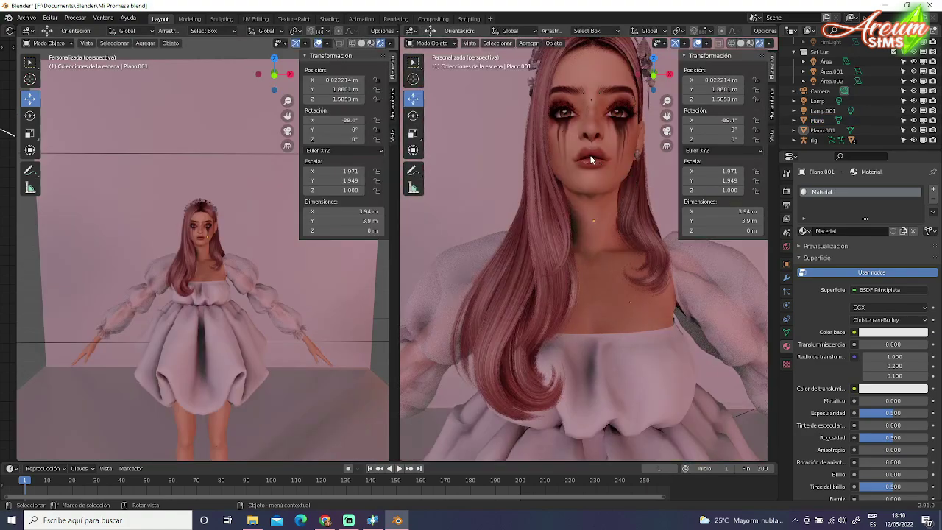
Insert a Location, Rotation & Scale keyframe on the Sim's rig at frame 1
click(591, 160)
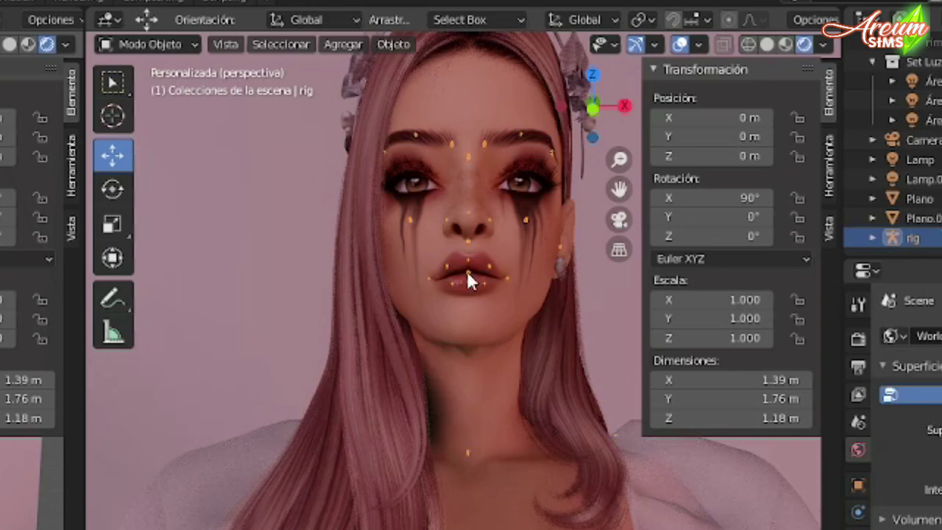
right_click(591, 160)
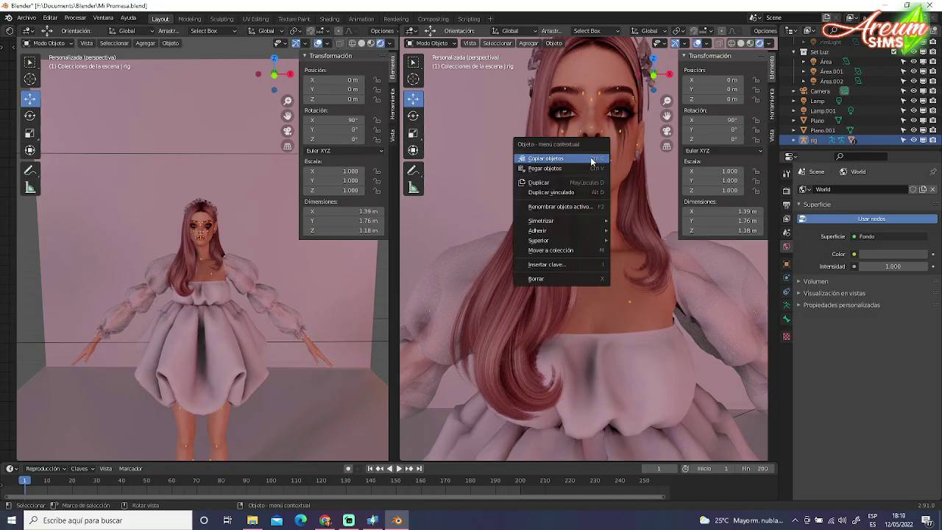
click(577, 266)
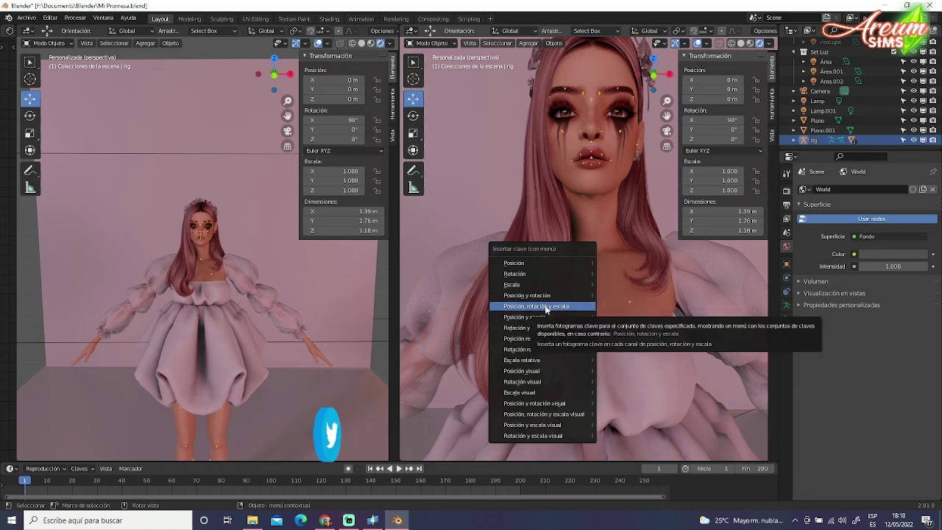
click(545, 306)
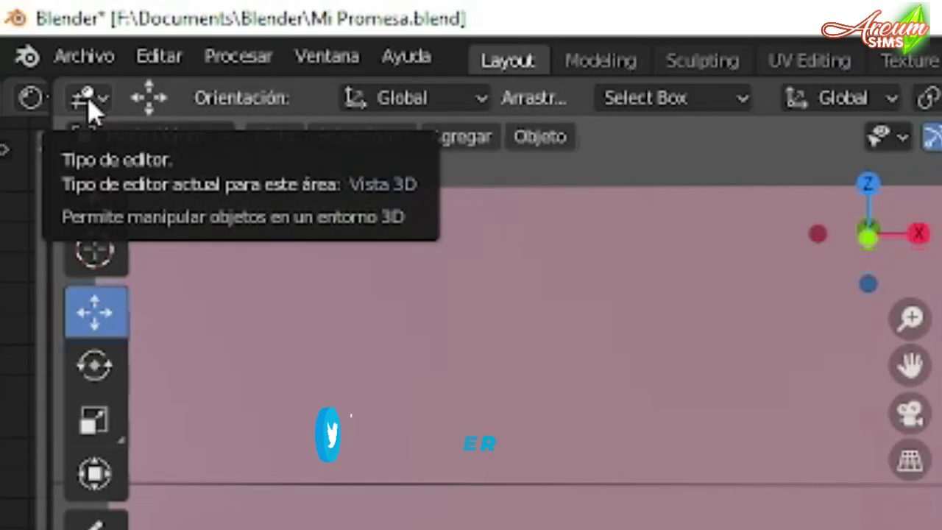
Turn the left area into the Nonlinear Animation editor and push rigAction down into a strip
click(88, 105)
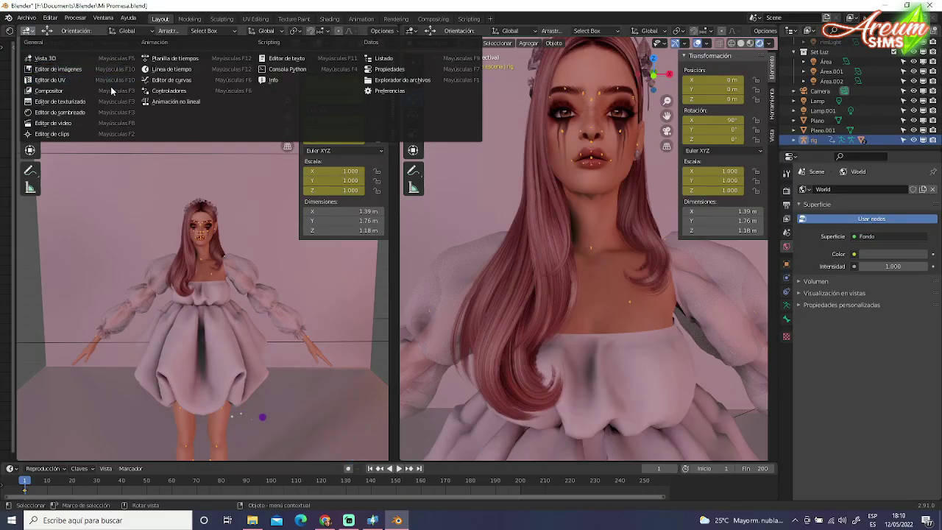
click(156, 103)
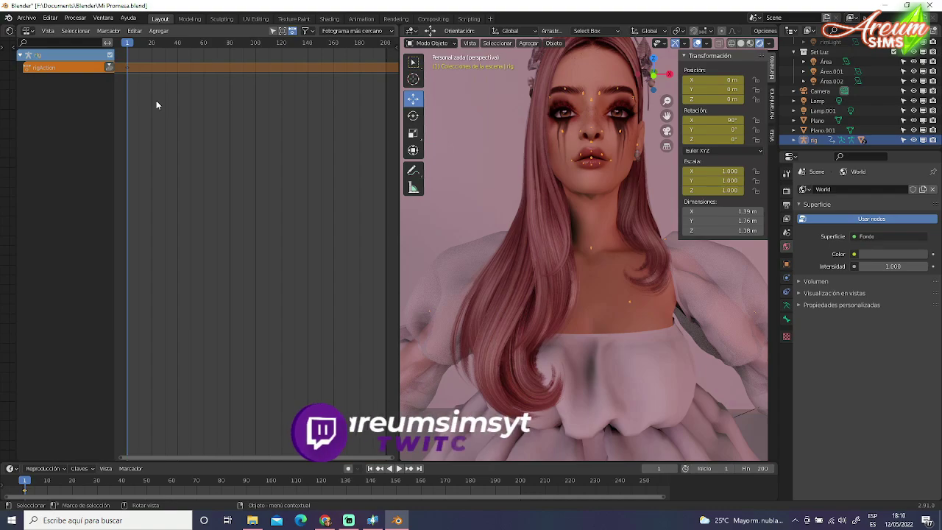
click(108, 68)
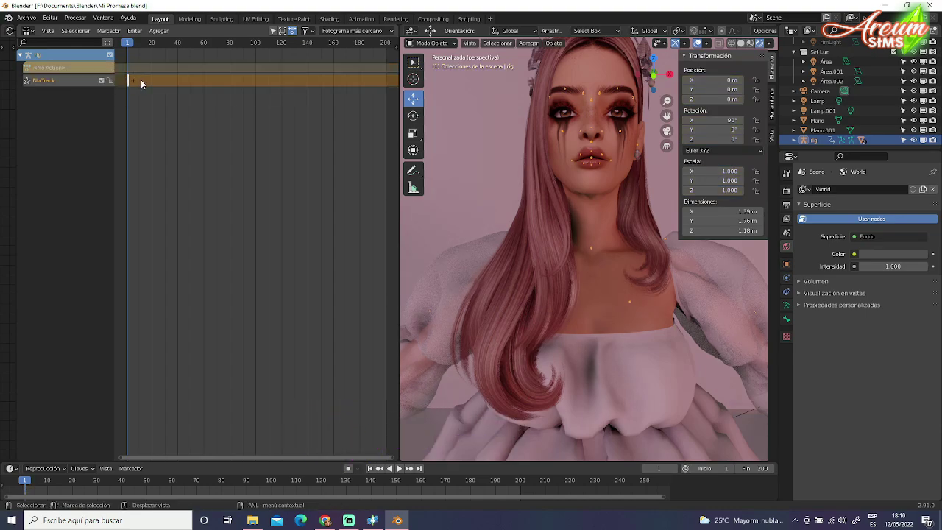
Delete the rig's strip from the NlaTrack with Delete Strips
click(140, 79)
right_click(141, 79)
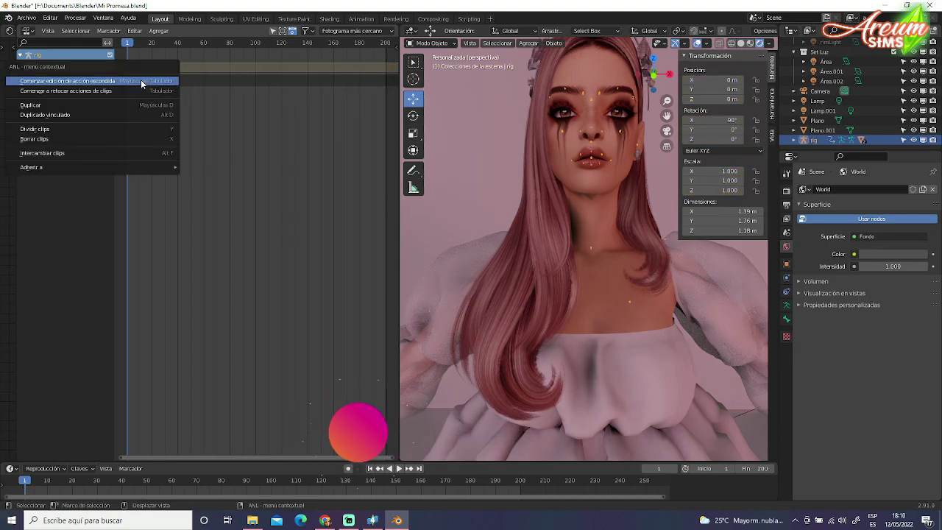
click(58, 142)
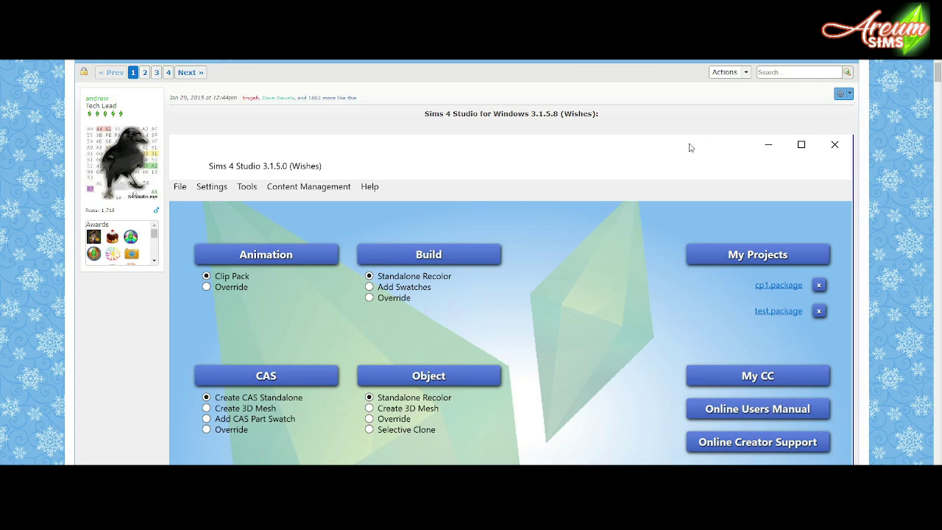
Highlight the Sims 4 Studio 3.1.5.8 heading, then scroll to the Download section's Installer and Zip links
scroll(690, 148, up, 2)
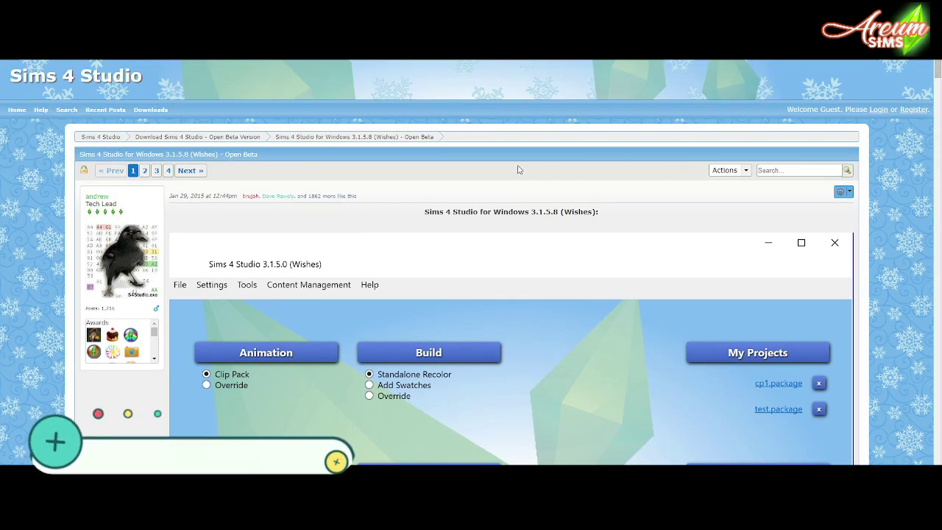
drag(425, 214, 599, 215)
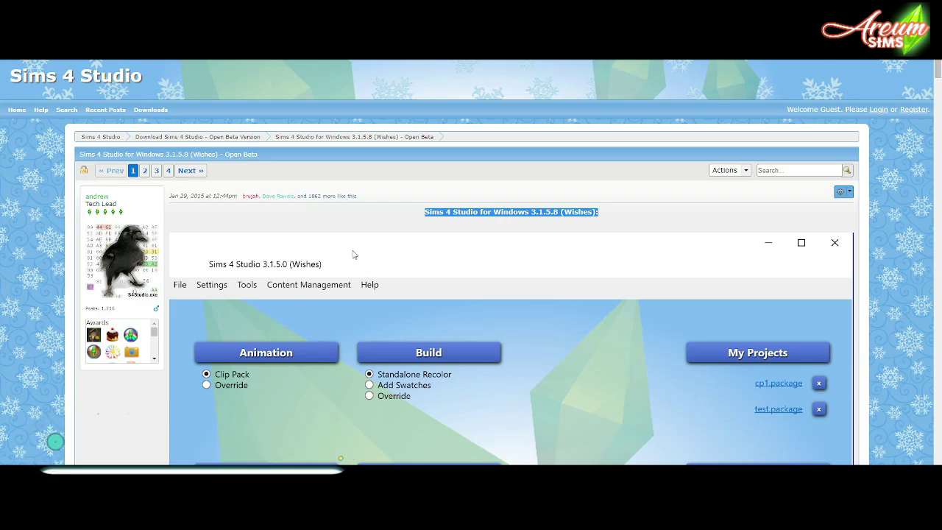
scroll(353, 254, down, 2)
scroll(353, 254, down, 2)
scroll(353, 254, down, 2)
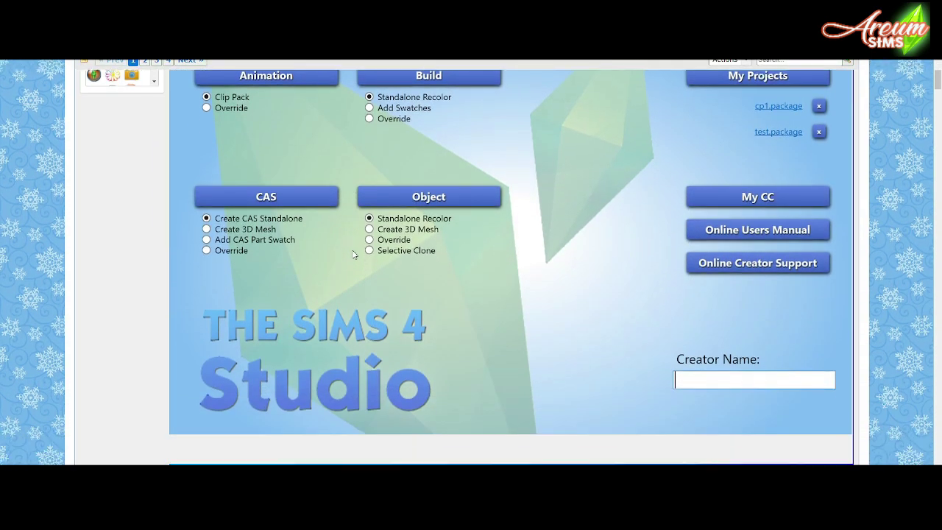
scroll(353, 254, down, 2)
scroll(354, 254, down, 2)
scroll(353, 254, down, 2)
scroll(353, 254, down, 2)
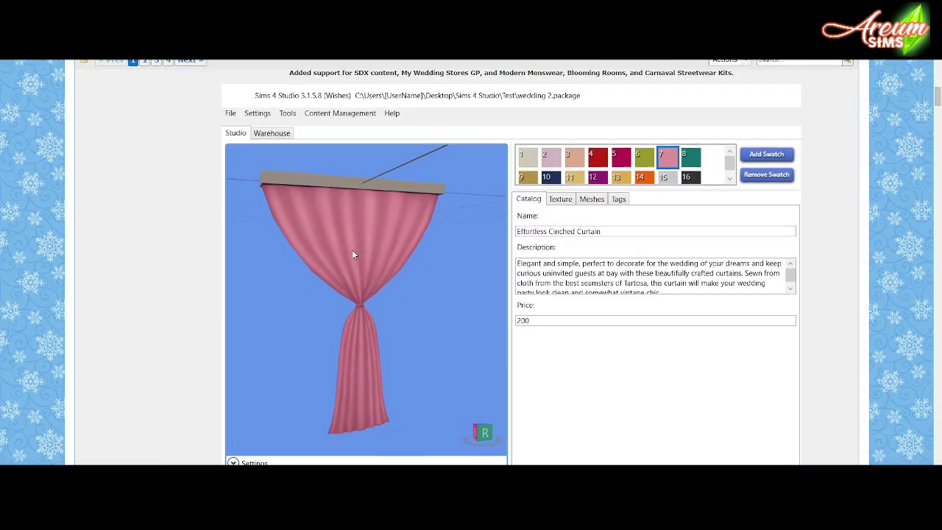
scroll(354, 254, down, 2)
scroll(354, 254, down, 2)
scroll(353, 254, down, 2)
scroll(353, 254, down, 2)
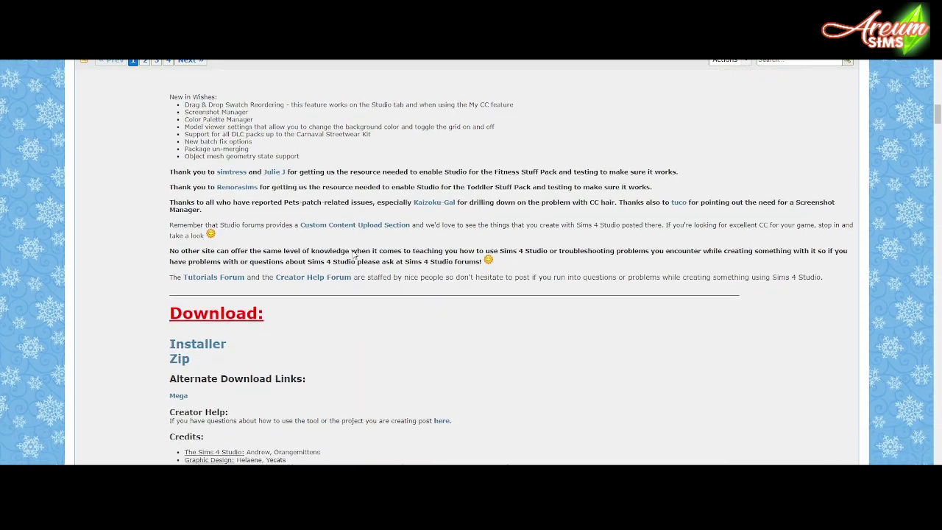
scroll(353, 254, down, 2)
drag(170, 207, 205, 263)
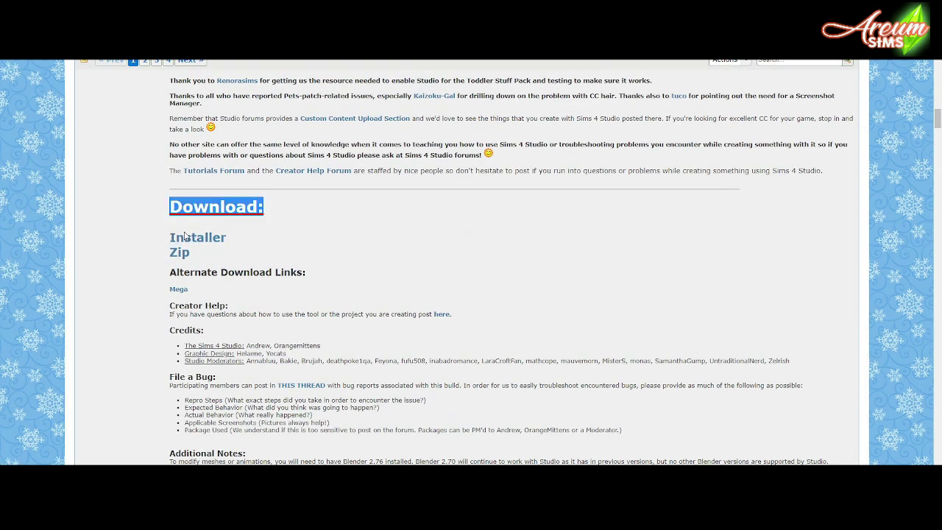
click(362, 242)
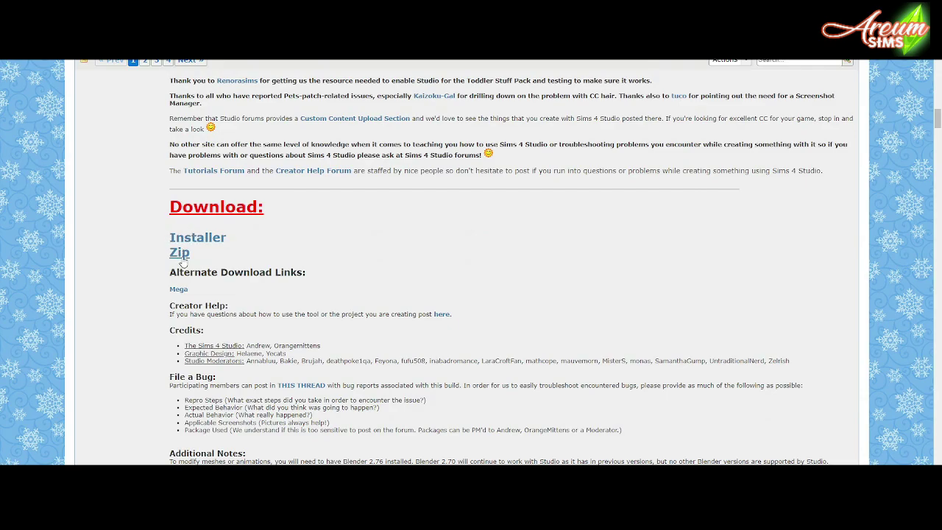
Highlight the Additional Notes on required Blender versions, through the Blender 2.70 links
scroll(410, 222, down, 2)
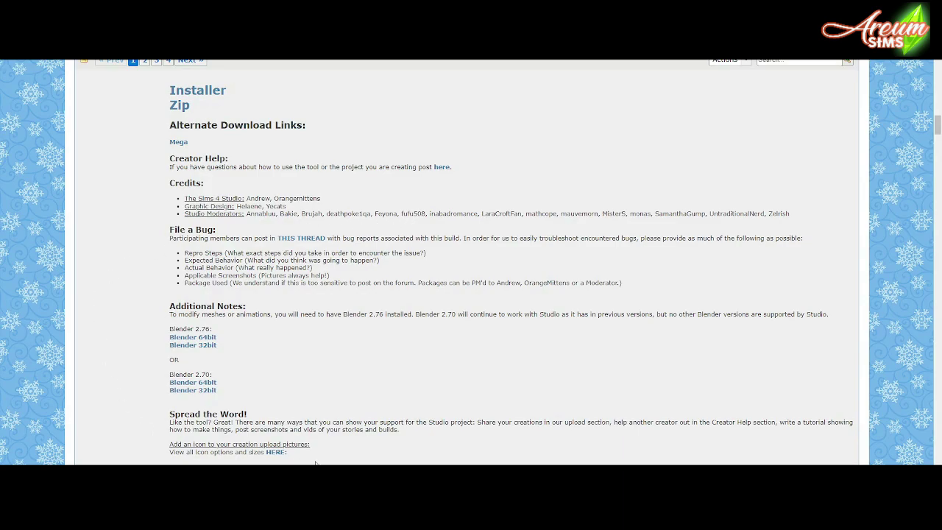
drag(168, 309, 282, 376)
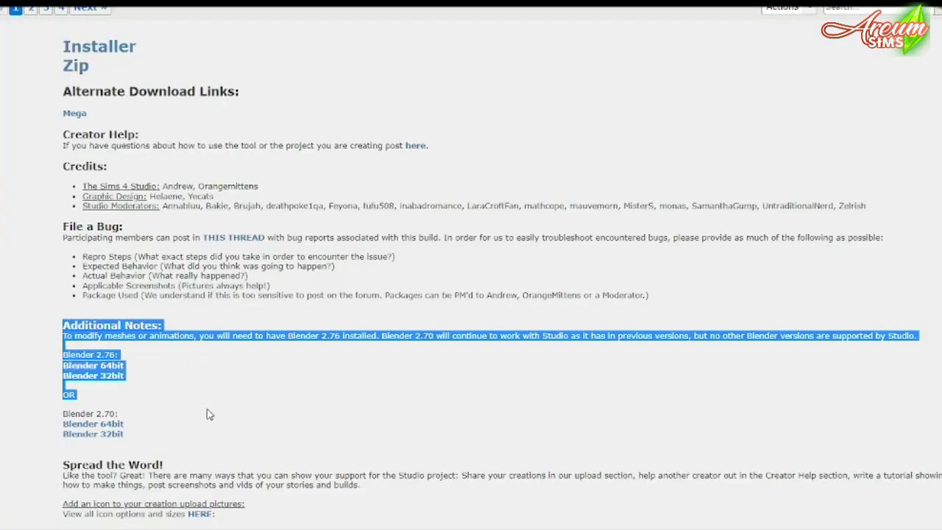
drag(209, 415, 212, 441)
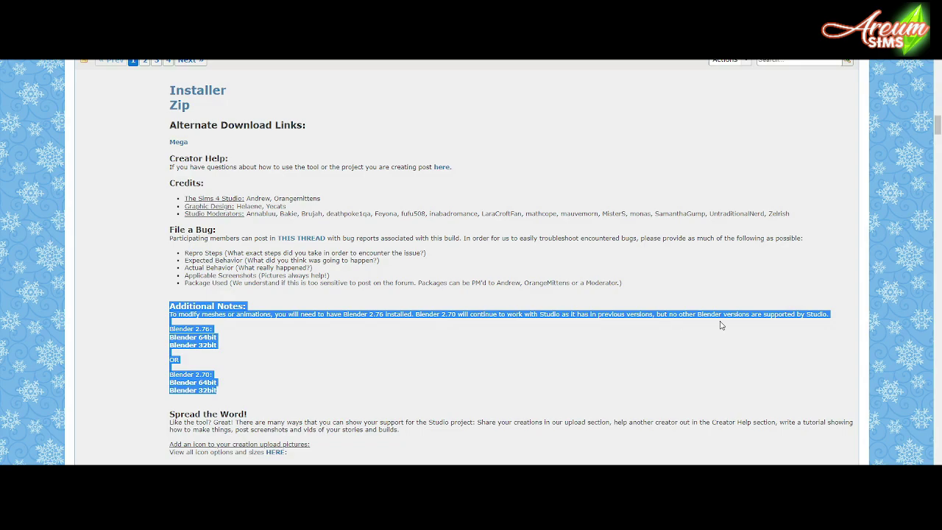
click(268, 358)
scroll(269, 358, up, 3)
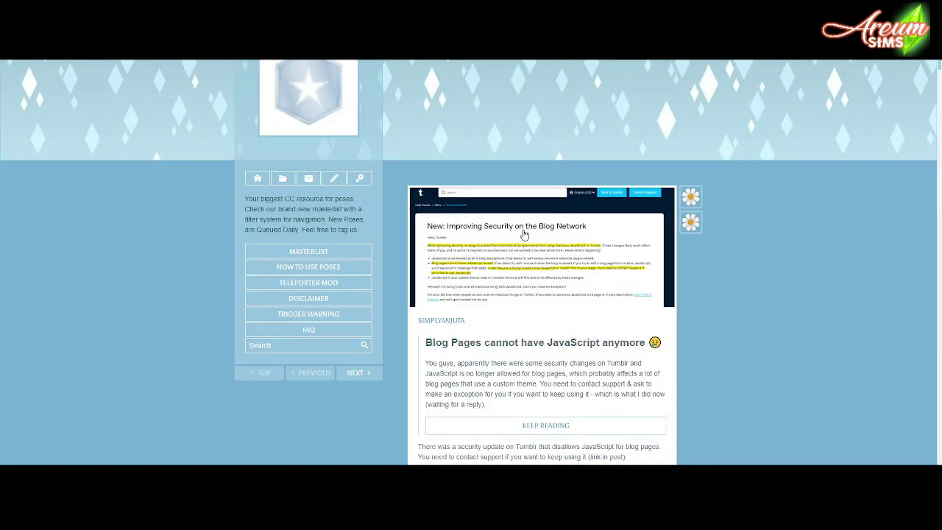
Scroll through the TS4 pose pages down to the free 'Emotions: Terror, adults' Patreon post
scroll(526, 233, down, 3)
scroll(527, 234, down, 3)
scroll(526, 233, down, 2)
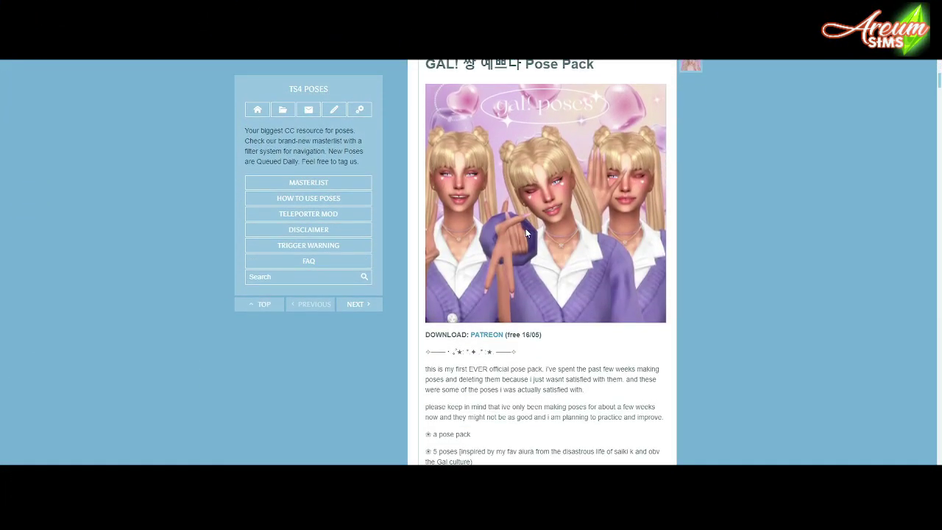
scroll(526, 233, down, 4)
scroll(526, 233, down, 4)
scroll(526, 234, down, 5)
scroll(526, 233, down, 5)
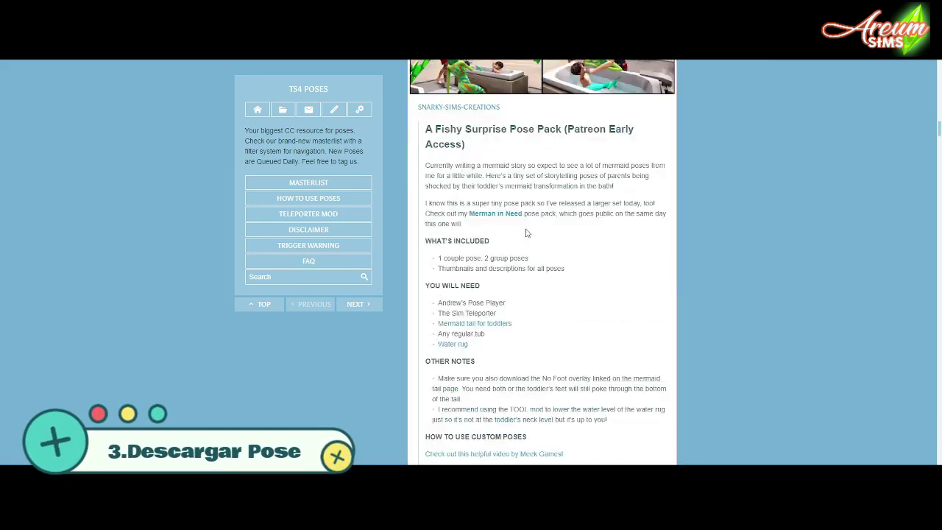
scroll(526, 233, down, 5)
scroll(525, 234, down, 5)
scroll(526, 233, down, 5)
scroll(526, 233, down, 5)
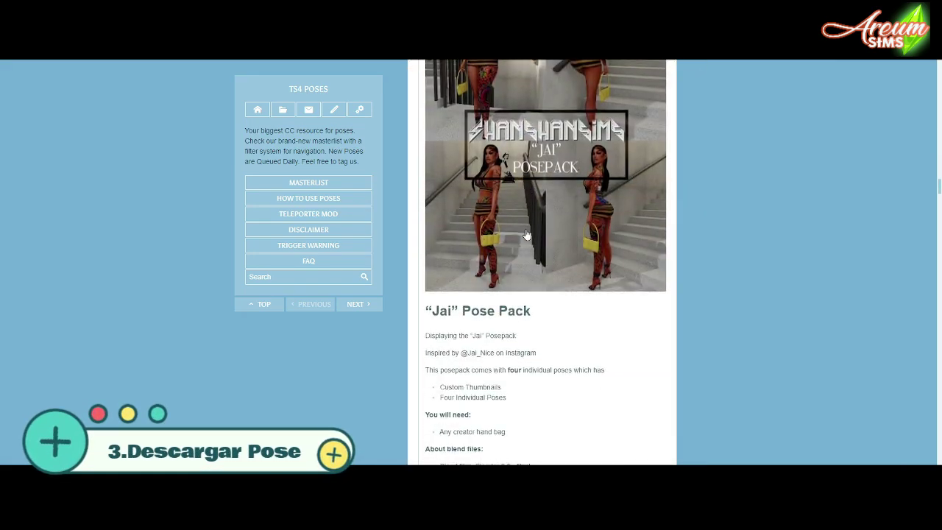
scroll(525, 234, down, 5)
scroll(526, 233, down, 5)
scroll(526, 233, down, 5)
scroll(526, 234, down, 5)
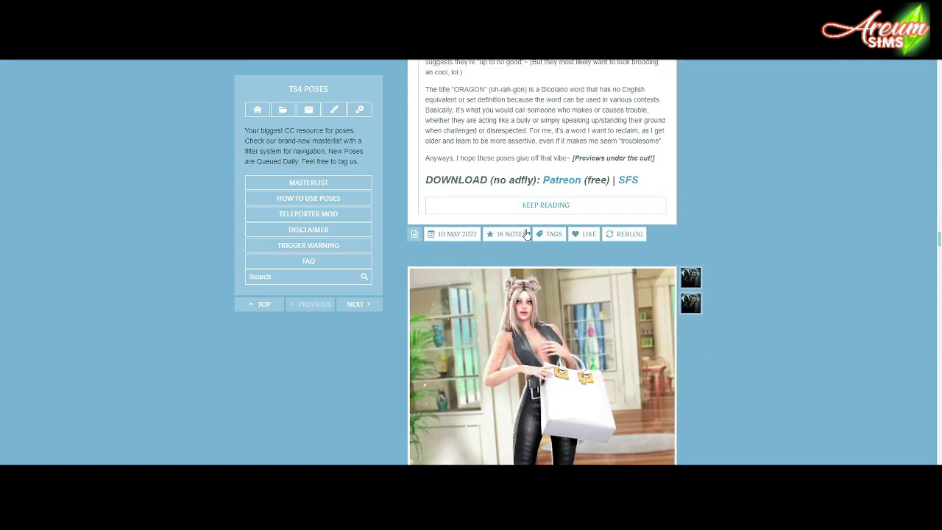
scroll(527, 235, down, 5)
scroll(526, 234, down, 5)
scroll(526, 234, down, 5)
scroll(526, 234, down, 5)
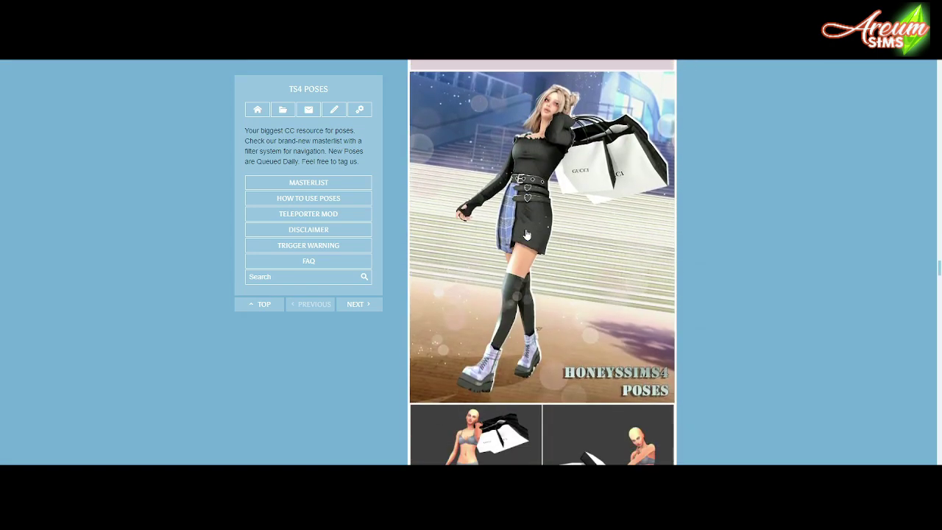
scroll(527, 234, down, 5)
scroll(526, 234, down, 5)
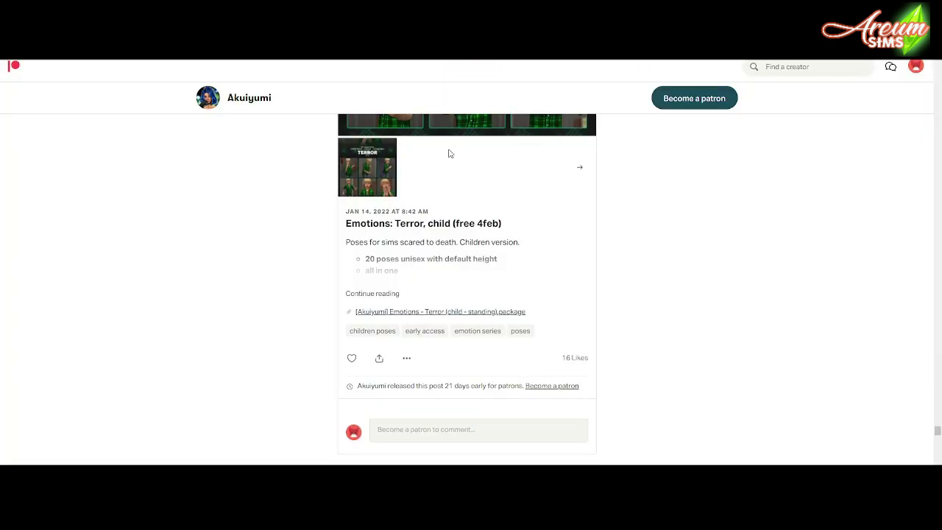
scroll(448, 152, down, 5)
scroll(448, 152, down, 2)
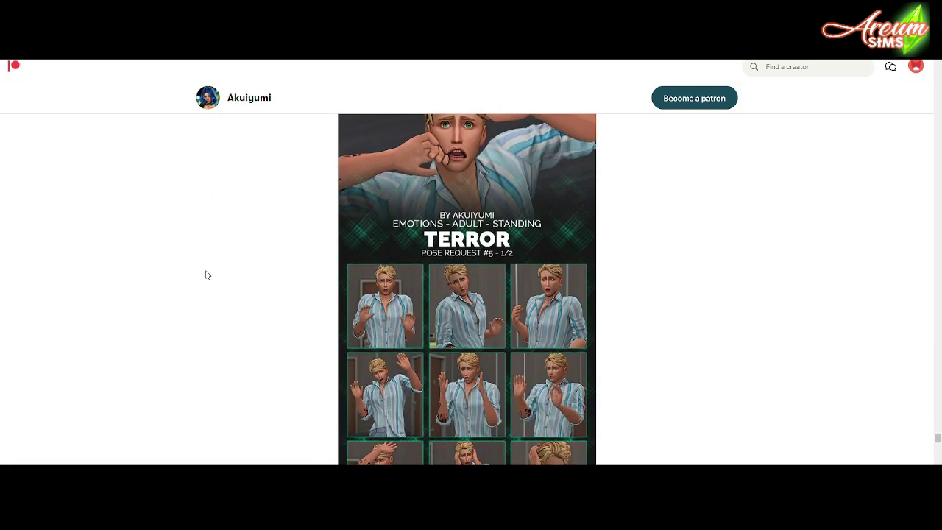
scroll(206, 273, up, 1)
scroll(212, 270, down, 1)
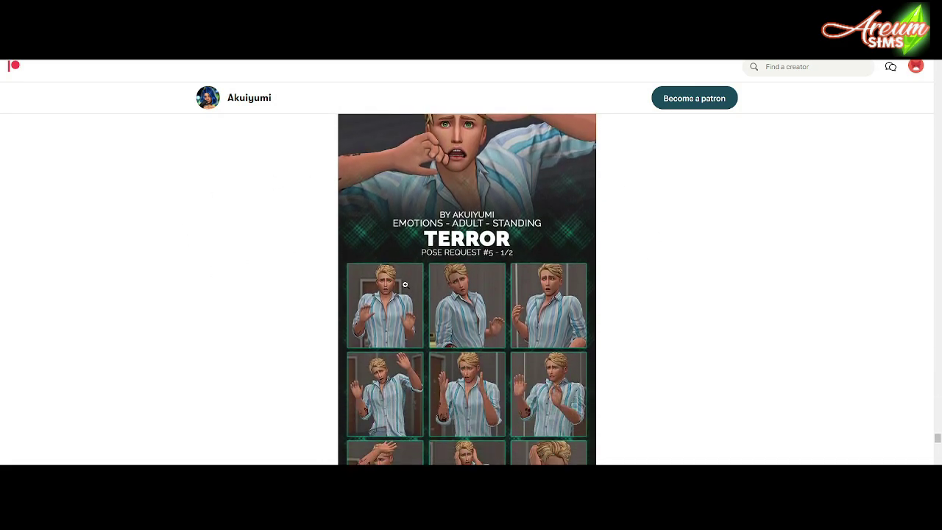
scroll(405, 284, down, 3)
scroll(502, 185, up, 2)
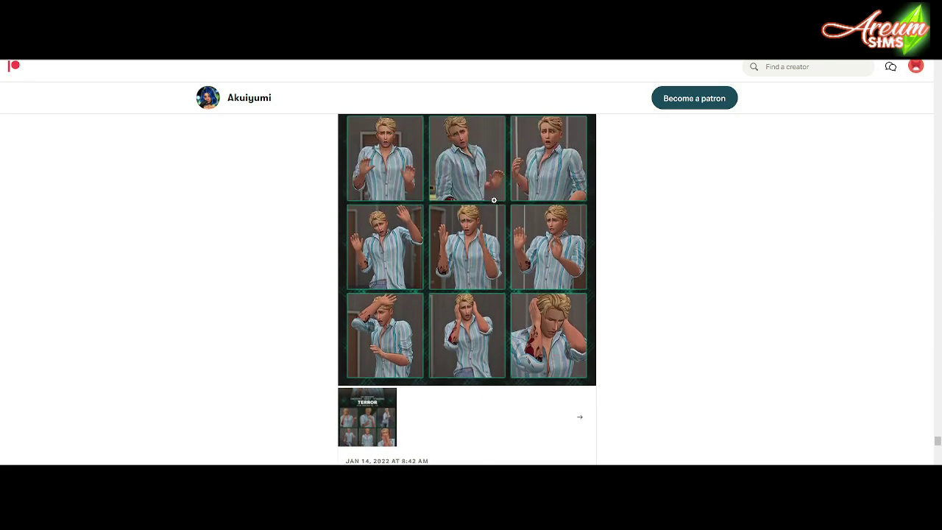
scroll(525, 421, down, 2)
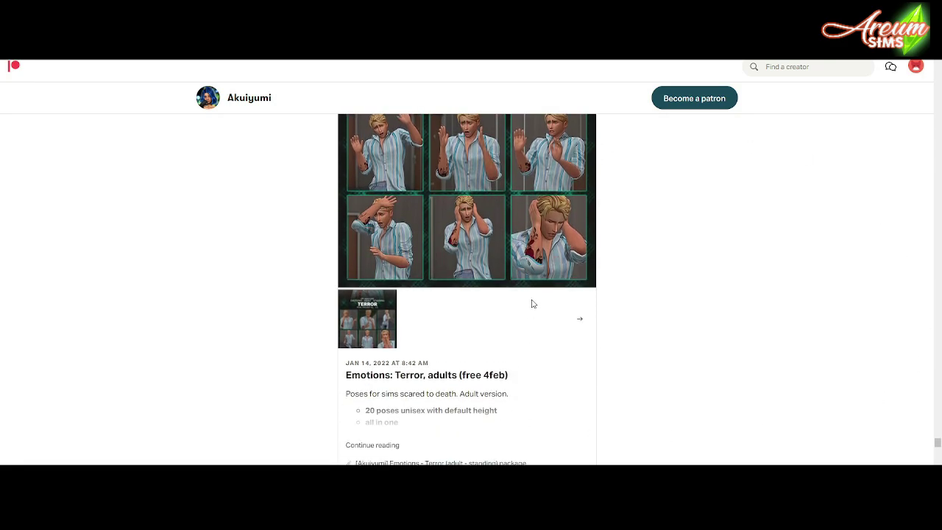
scroll(533, 303, down, 3)
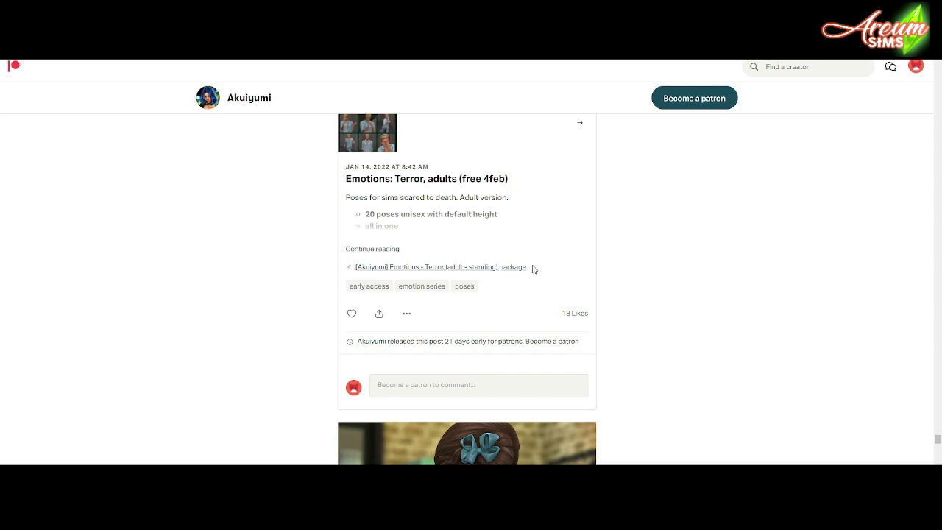
scroll(533, 269, up, 1)
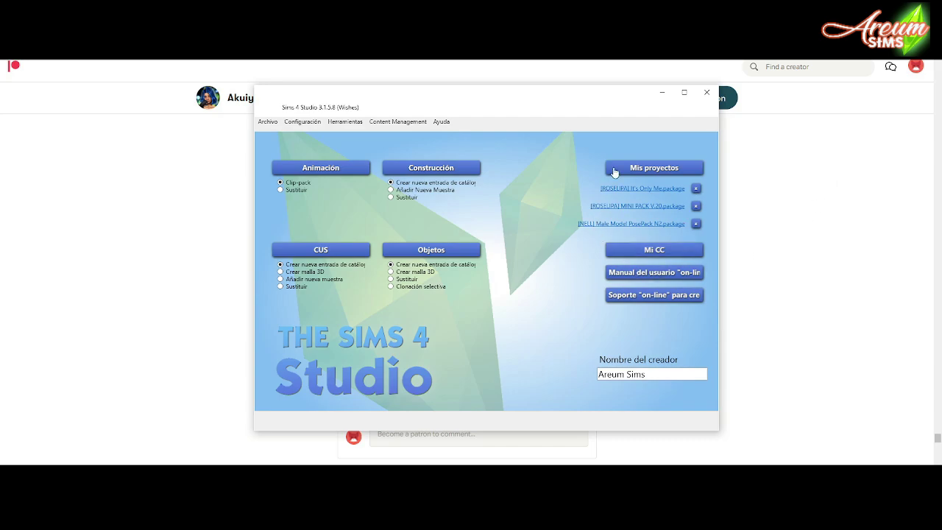
Open the Terror pose package from Descargas via Mis proyectos and browse its pose list
click(652, 170)
click(651, 171)
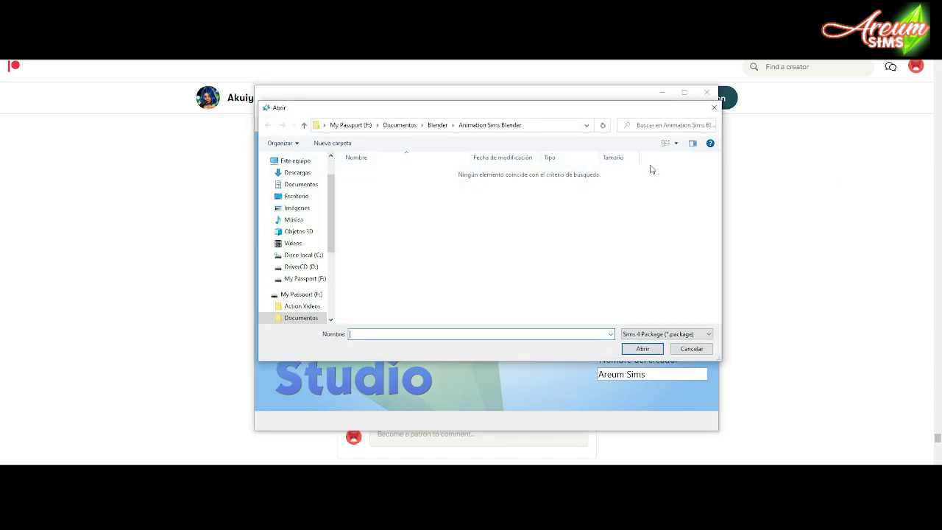
click(298, 172)
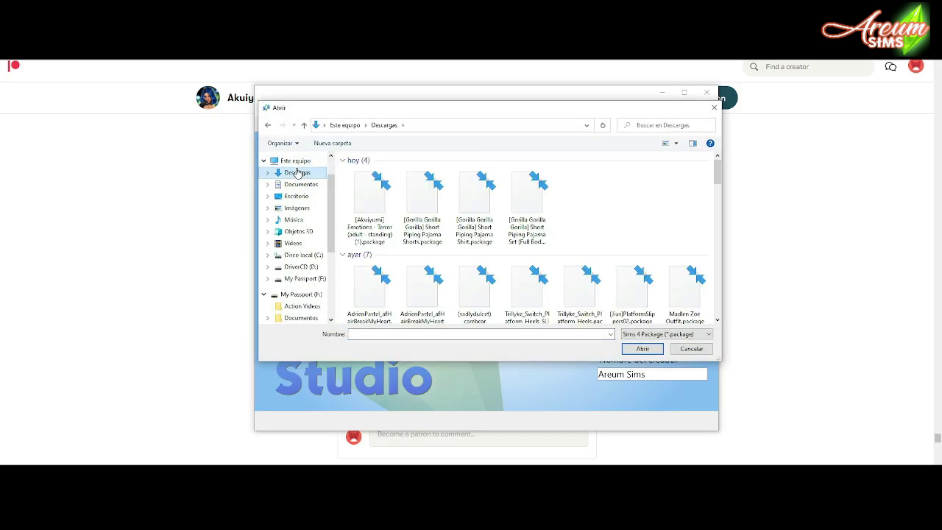
click(374, 203)
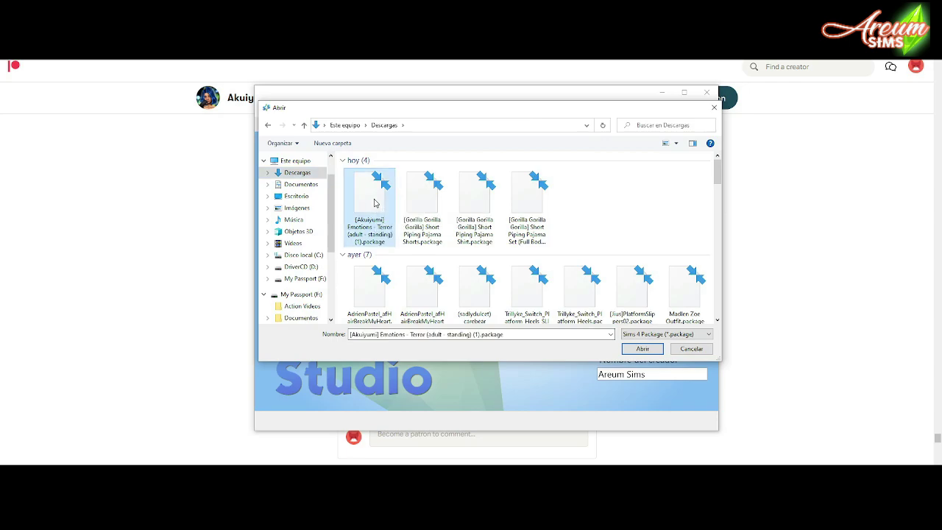
click(644, 349)
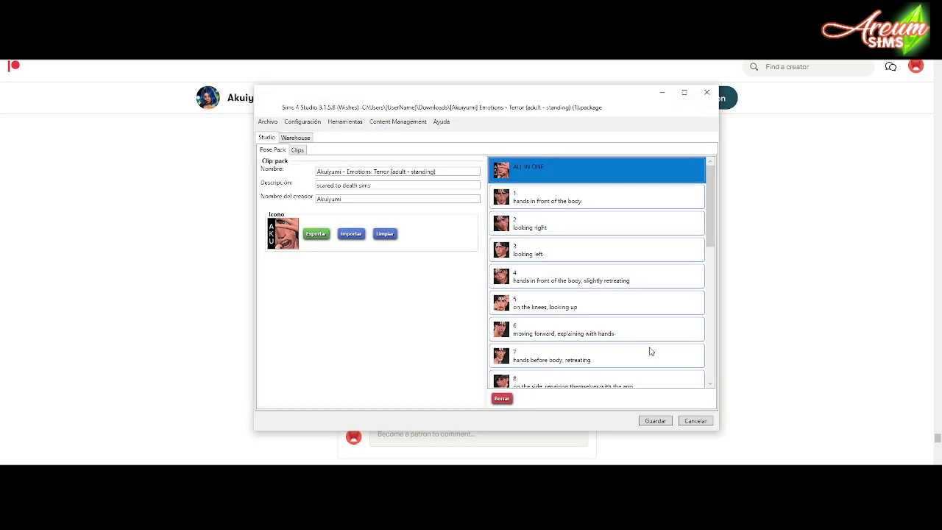
scroll(621, 202, down, 3)
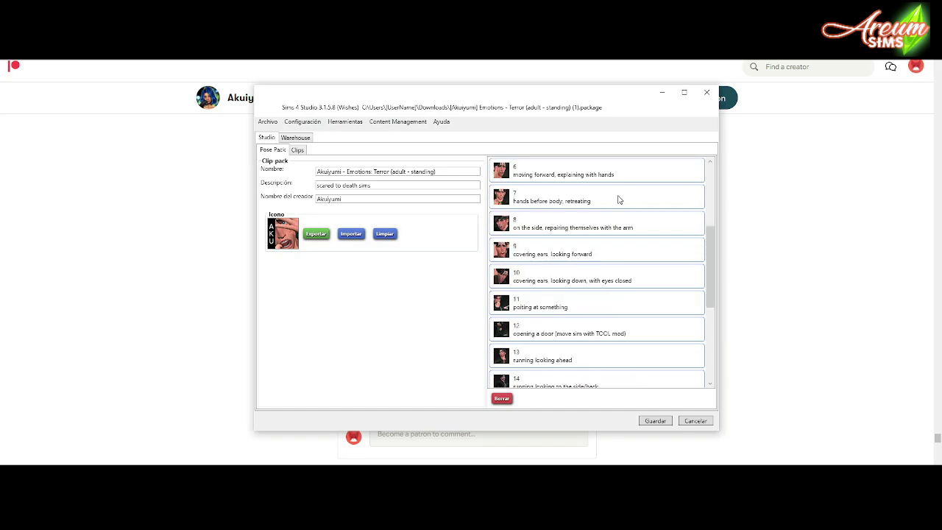
scroll(619, 200, down, 3)
scroll(619, 200, up, 6)
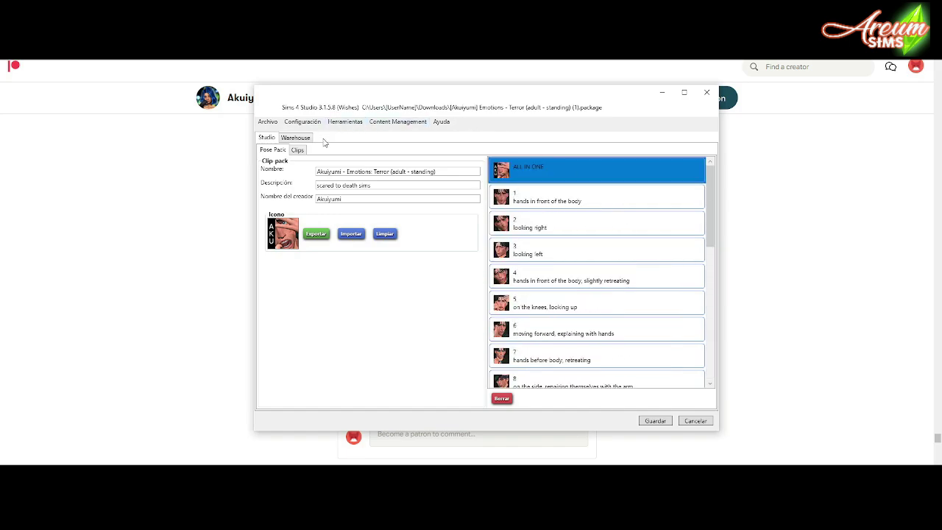
In the Clips tab, select clip 5 (on the knees, looking up) with the Hembra adulta rig
click(298, 151)
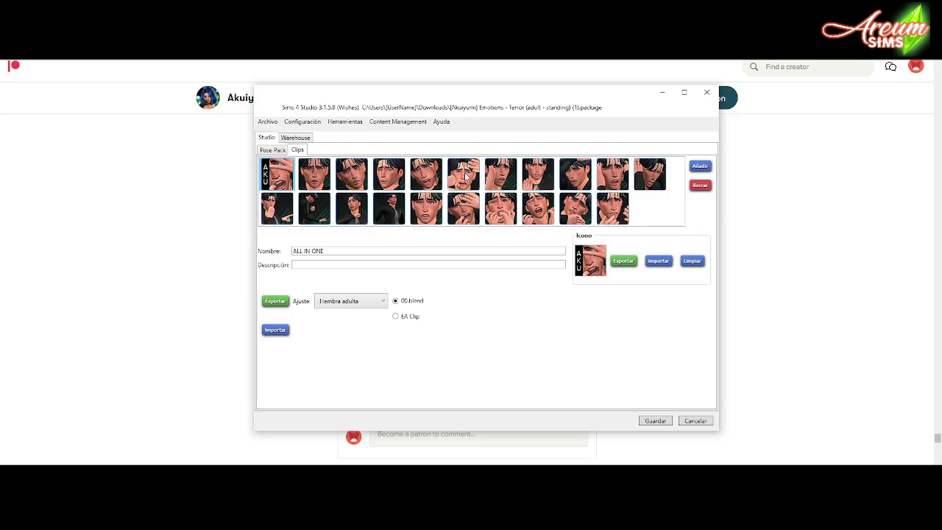
click(466, 176)
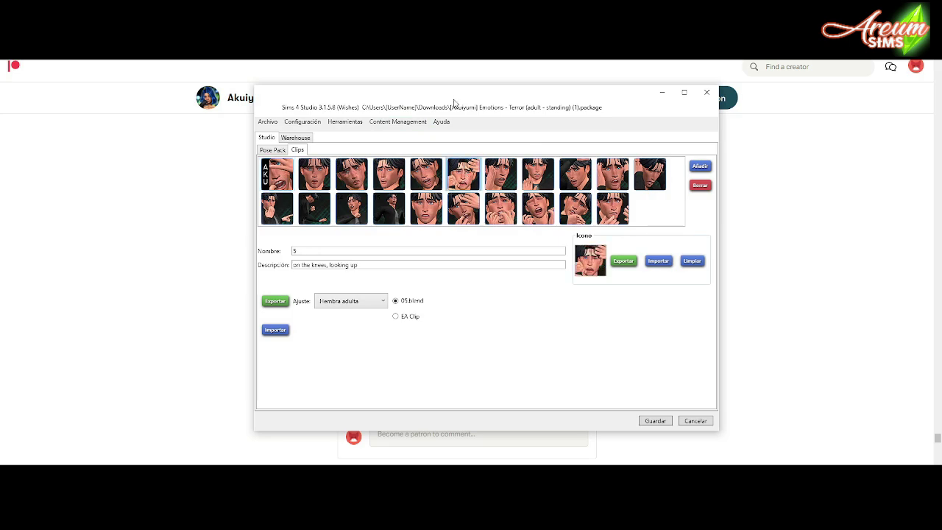
click(360, 303)
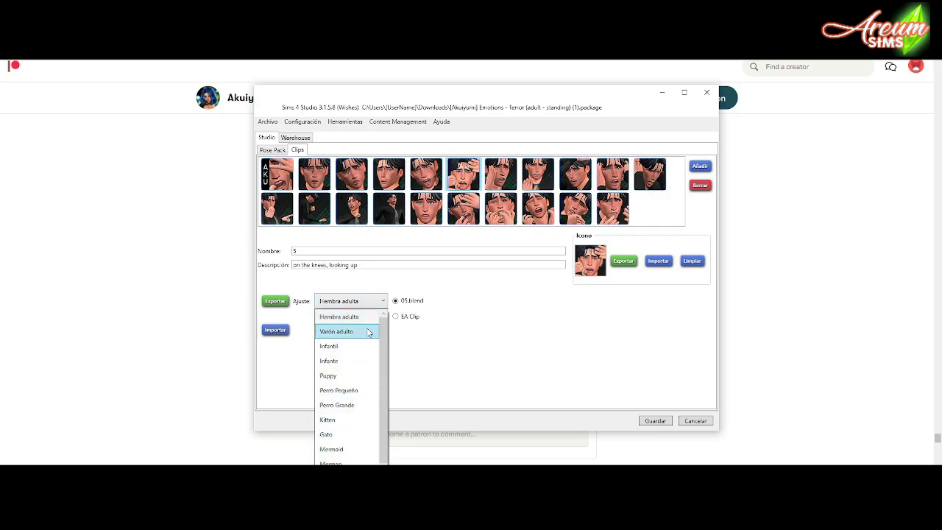
click(366, 326)
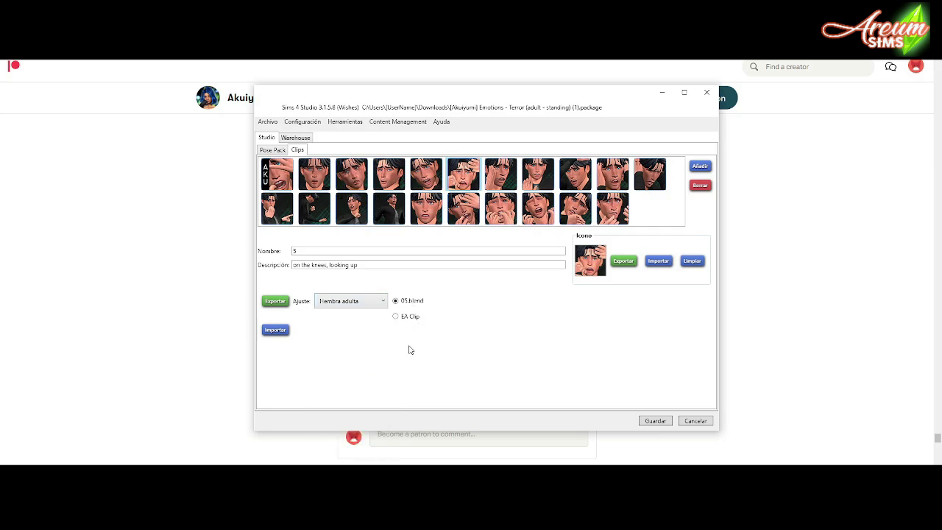
Export the clip as 05.blend into Documentos\Blender\Animation Sims Blender
click(275, 302)
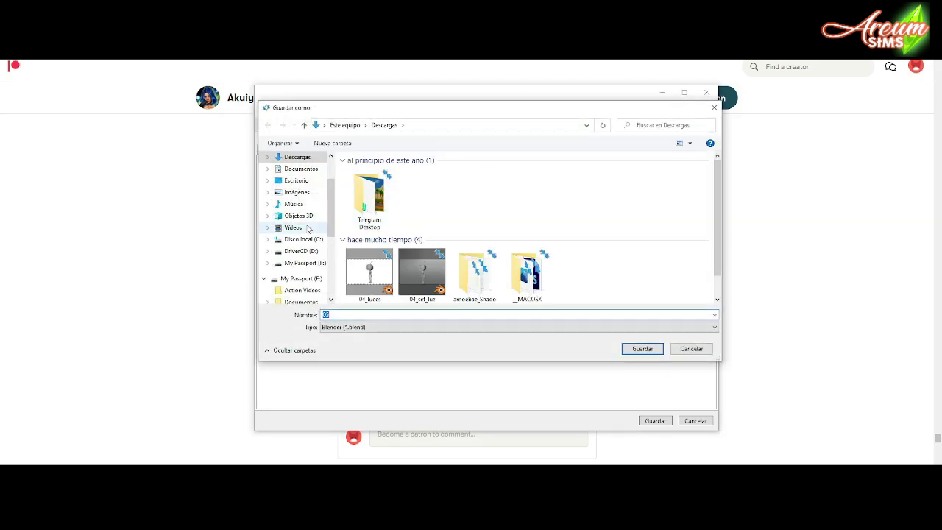
scroll(309, 228, down, 1)
click(322, 292)
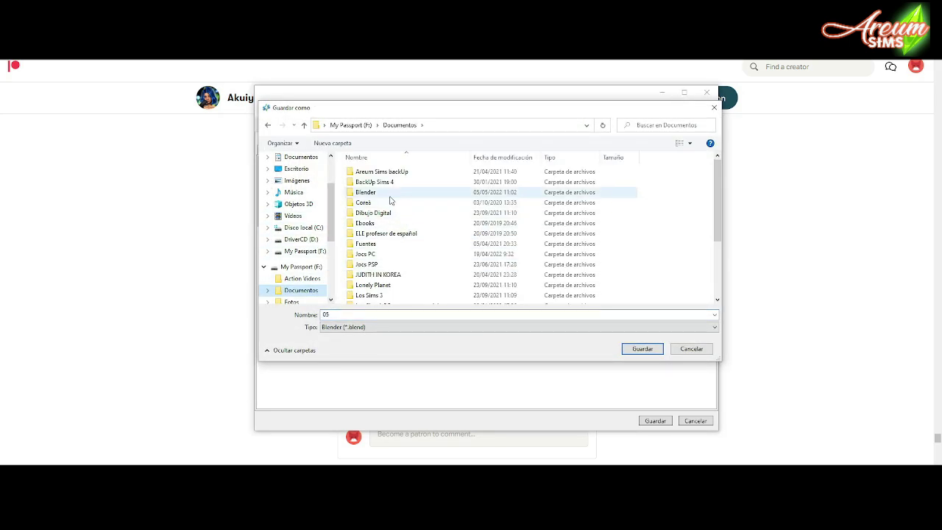
double_click(388, 196)
double_click(374, 192)
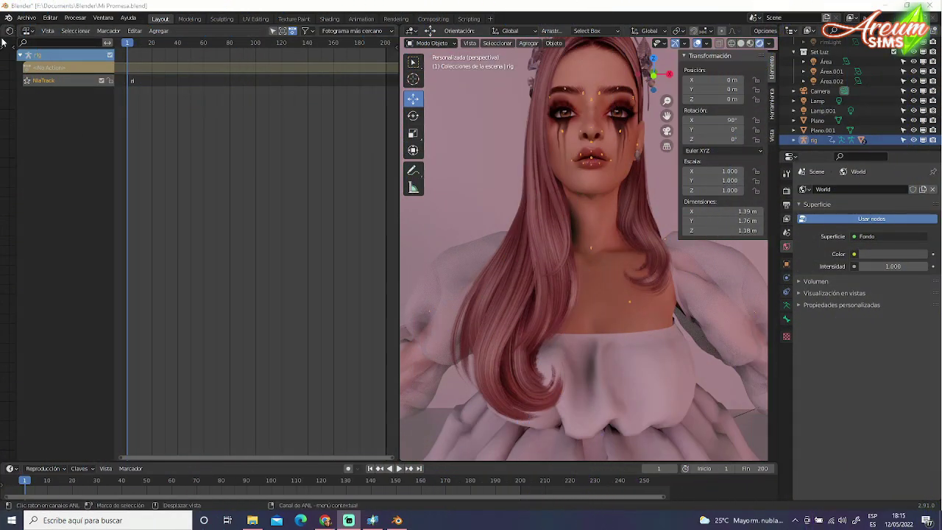
Append the set_6 action from Animation Sims Blender\05.blend\Action using Archivo > Anexar
click(24, 18)
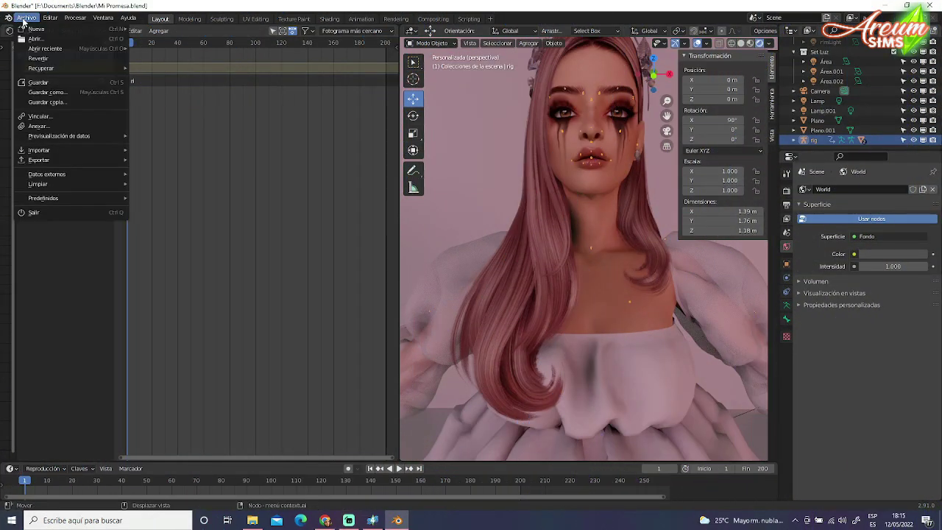
click(38, 126)
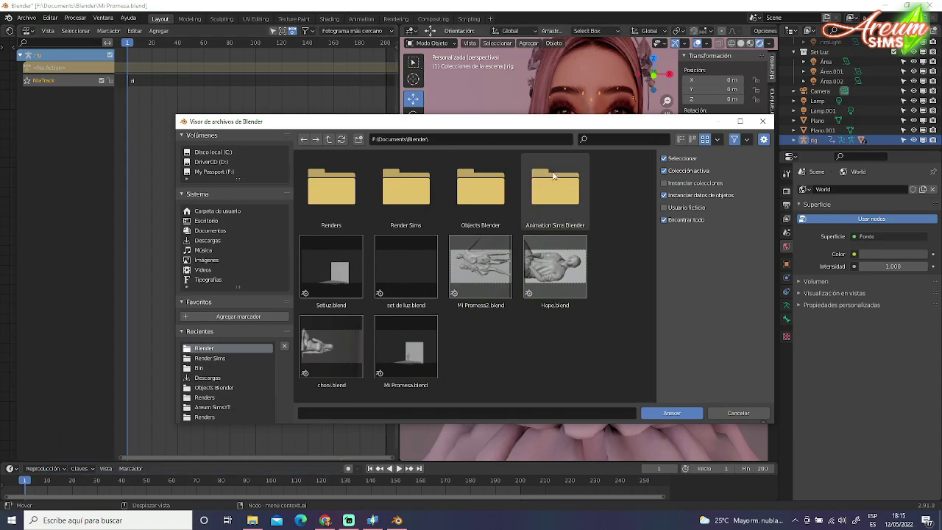
double_click(569, 193)
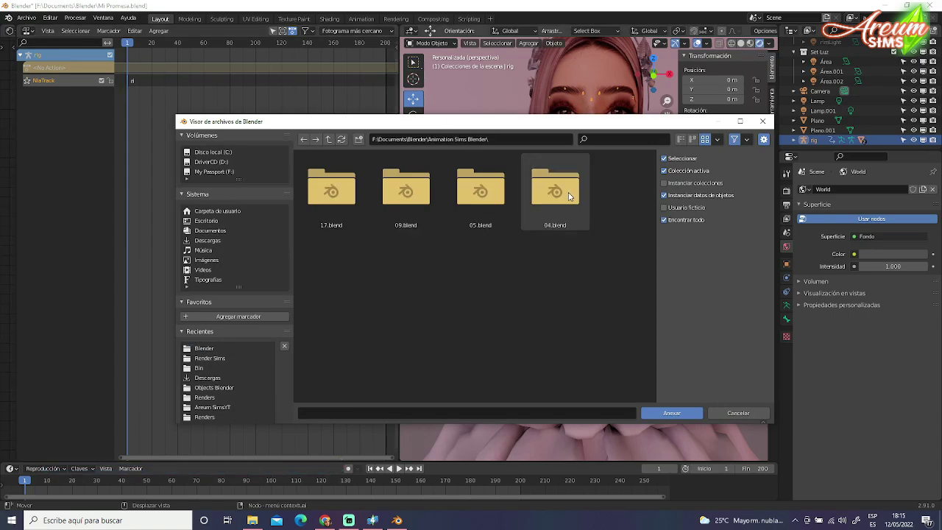
double_click(485, 199)
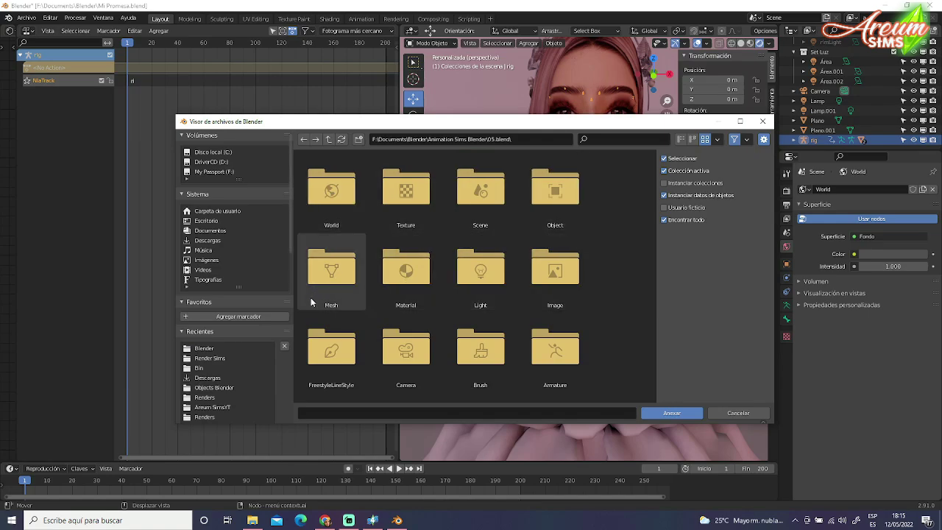
scroll(556, 361, down, 1)
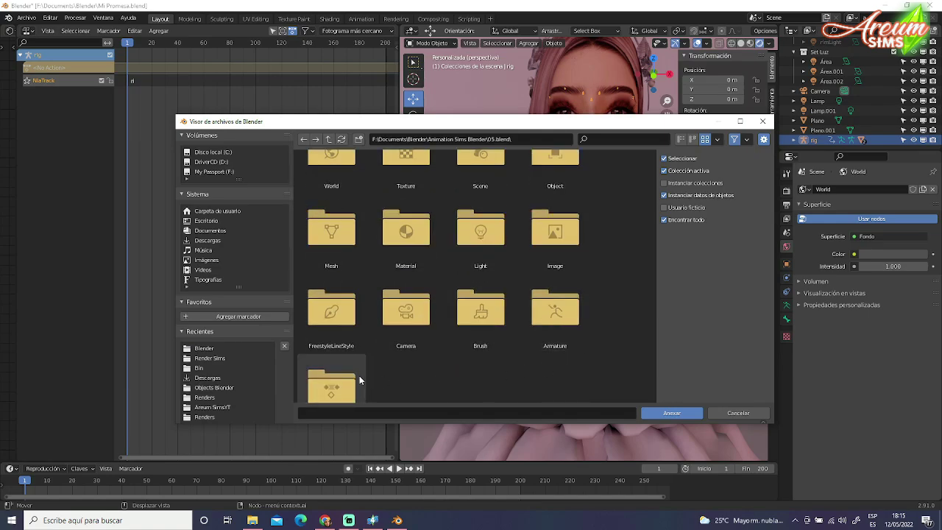
scroll(359, 375, down, 1)
click(332, 366)
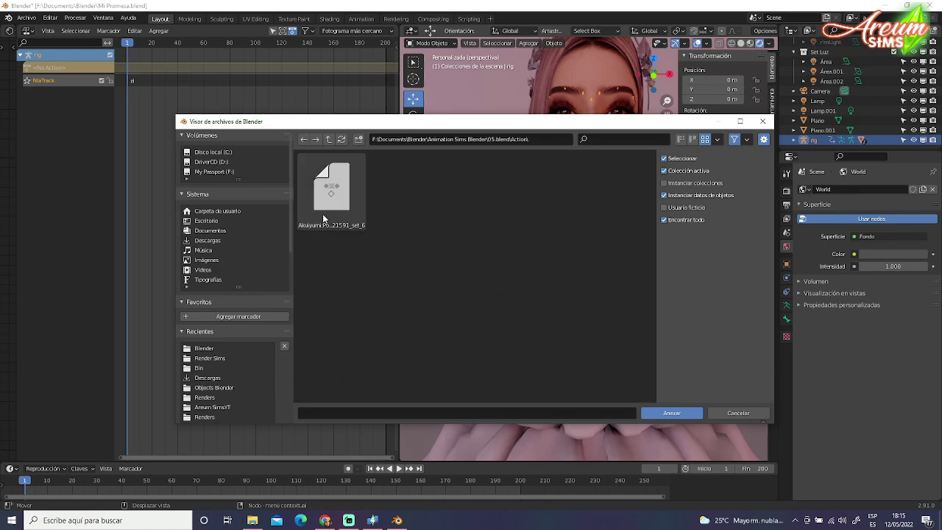
click(324, 212)
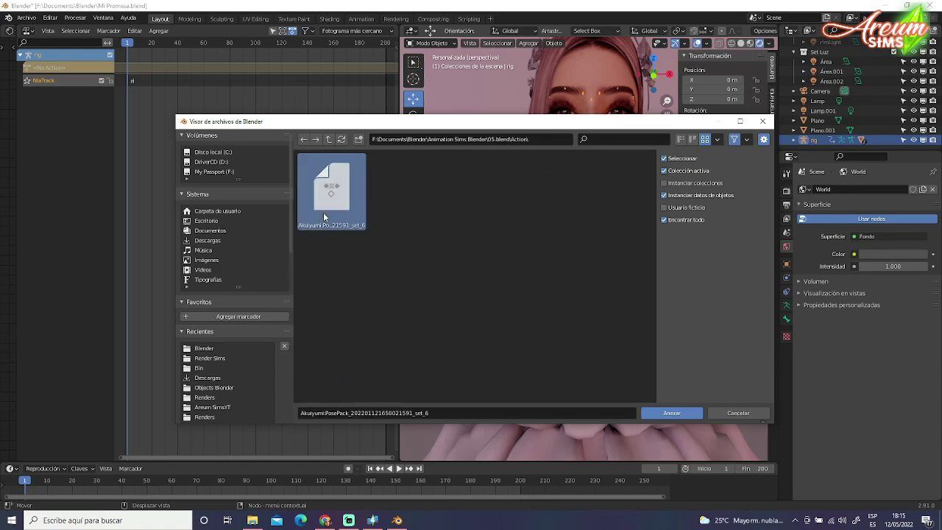
click(684, 415)
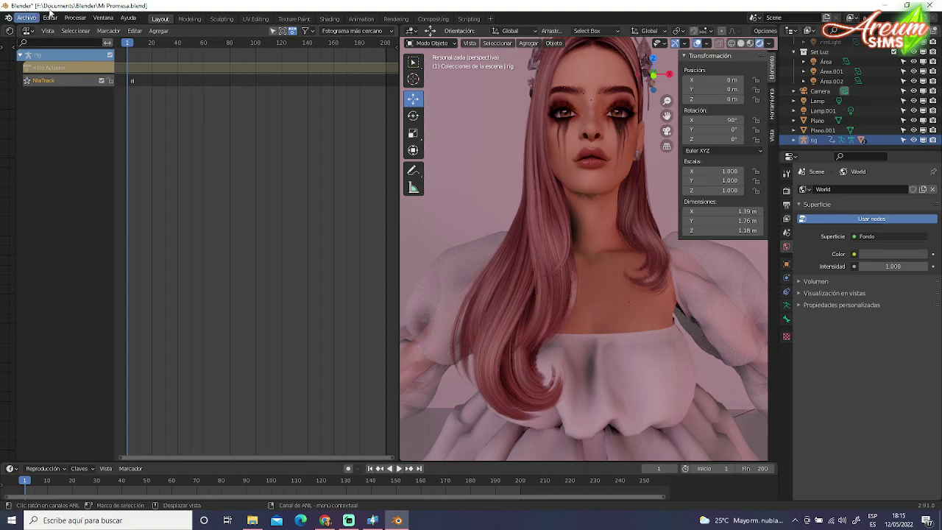
Add set_6 as an action clip on the rig's NLA track and inspect the kneeling pose
click(153, 32)
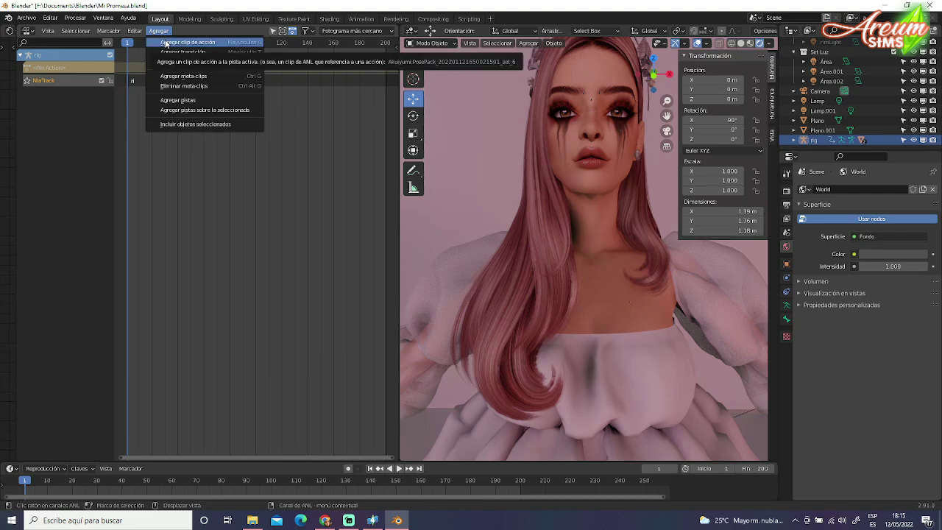
click(166, 43)
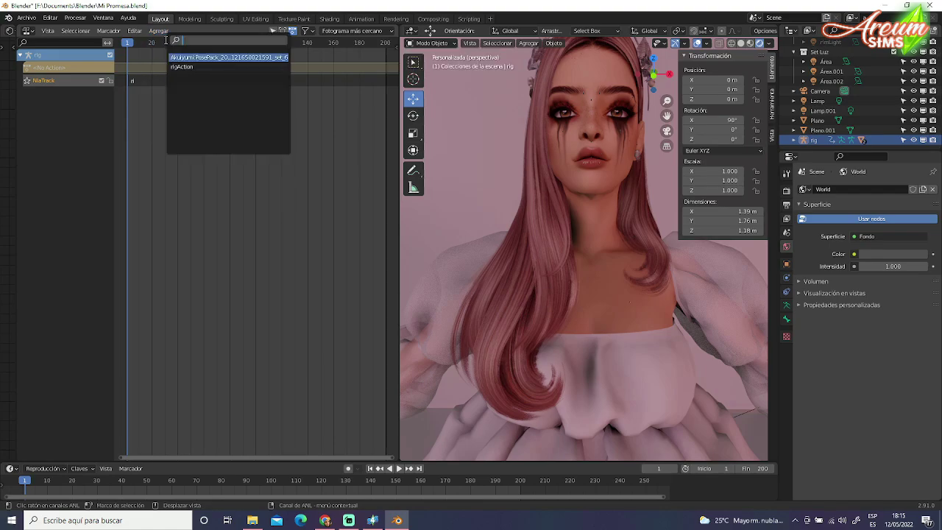
click(193, 56)
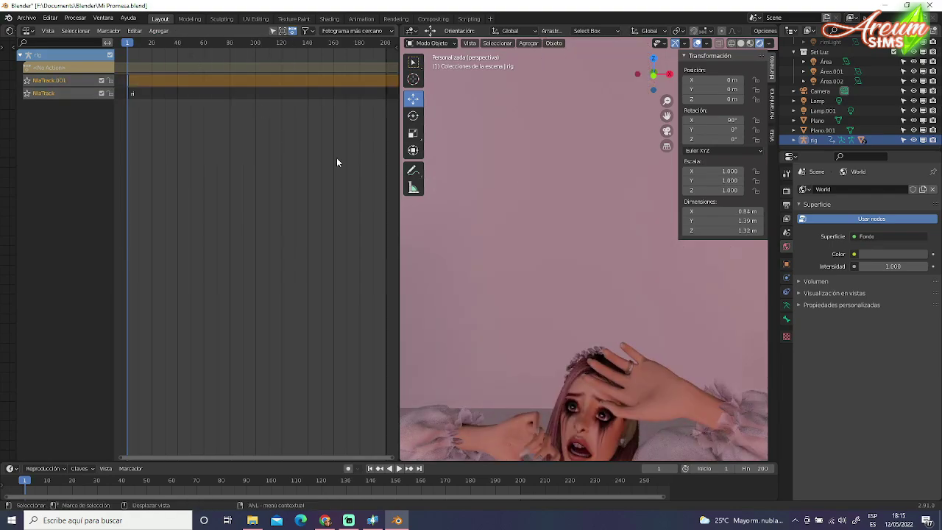
scroll(594, 280, down, 4)
scroll(593, 279, down, 4)
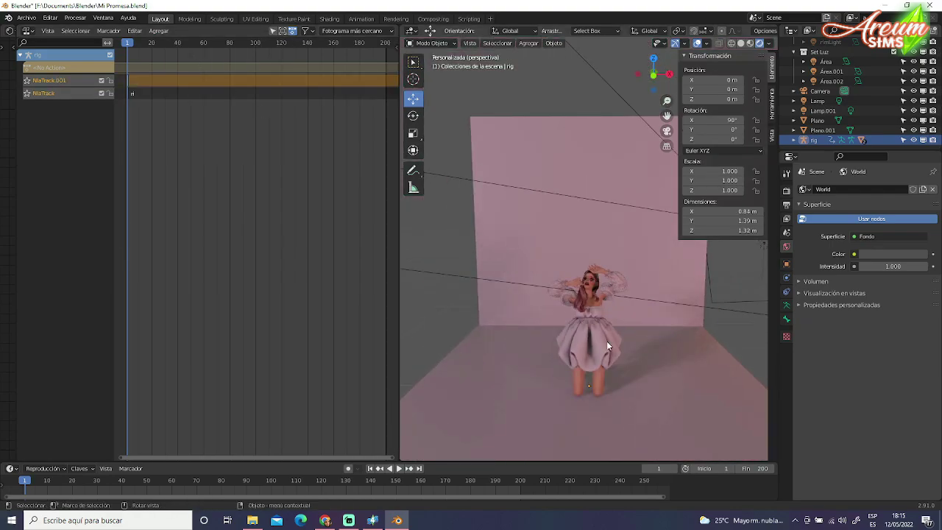
middle_drag(607, 340, 617, 387)
scroll(614, 364, up, 3)
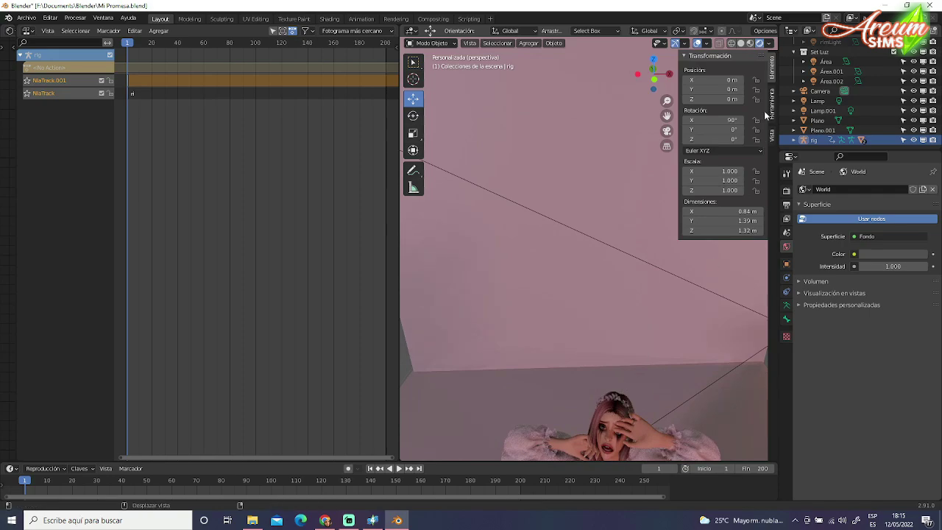
mouse_move(681, 119)
middle_down()
mouse_move(410, 369)
mouse_move(483, 355)
mouse_move(413, 358)
mouse_move(402, 349)
mouse_move(400, 324)
mouse_move(433, 212)
mouse_move(398, 442)
middle_up()
In Sims 4 Studio, dismiss the pending save dialog and export pose clip 17
click(374, 519)
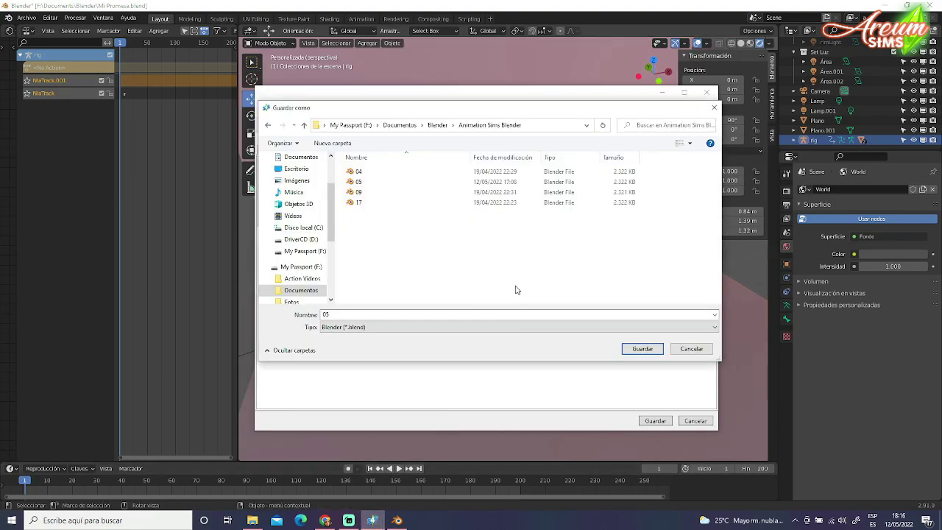
click(691, 349)
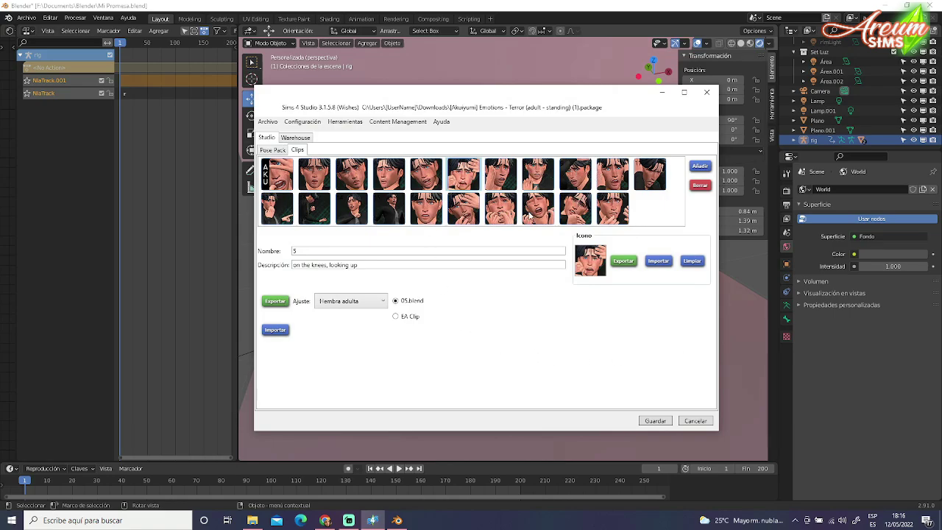
click(505, 220)
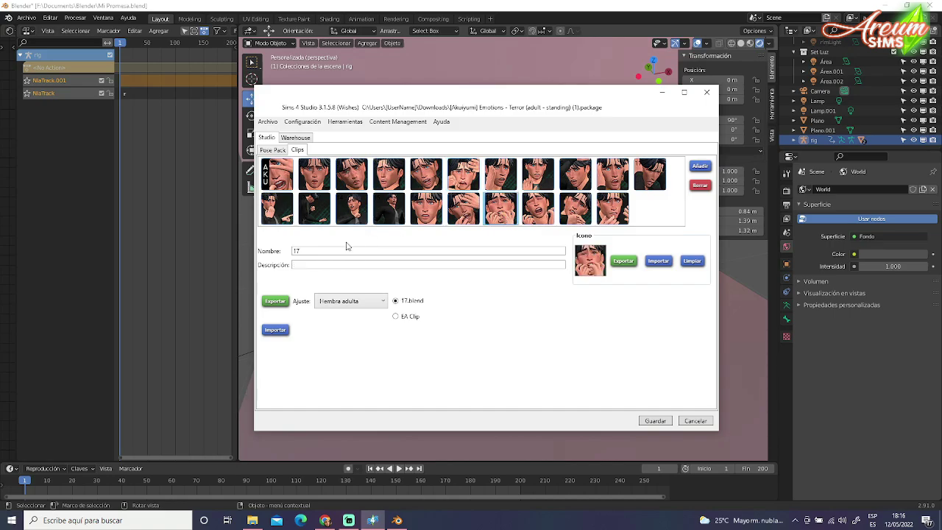
click(277, 302)
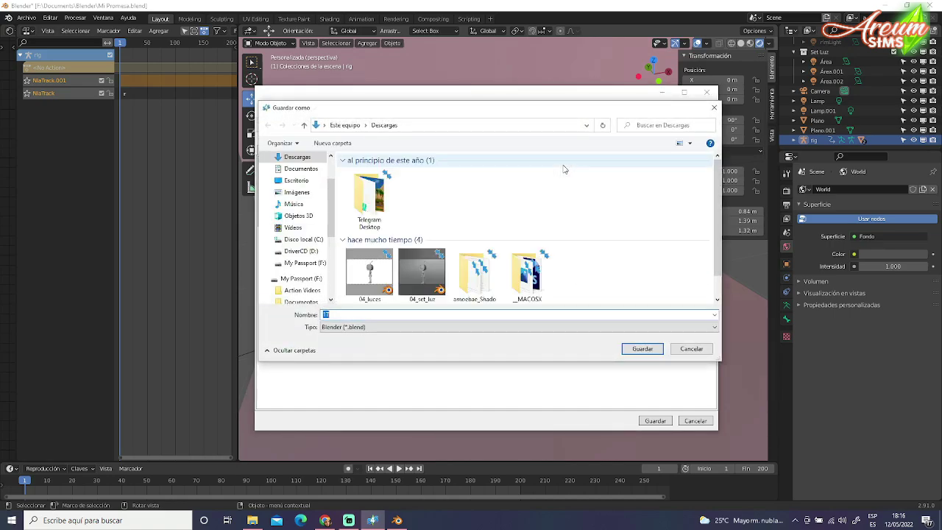
Save clip 17 as 17.blend in Documentos > Blender > Animation Sims Blender, replacing the existing file
scroll(302, 243, down, 1)
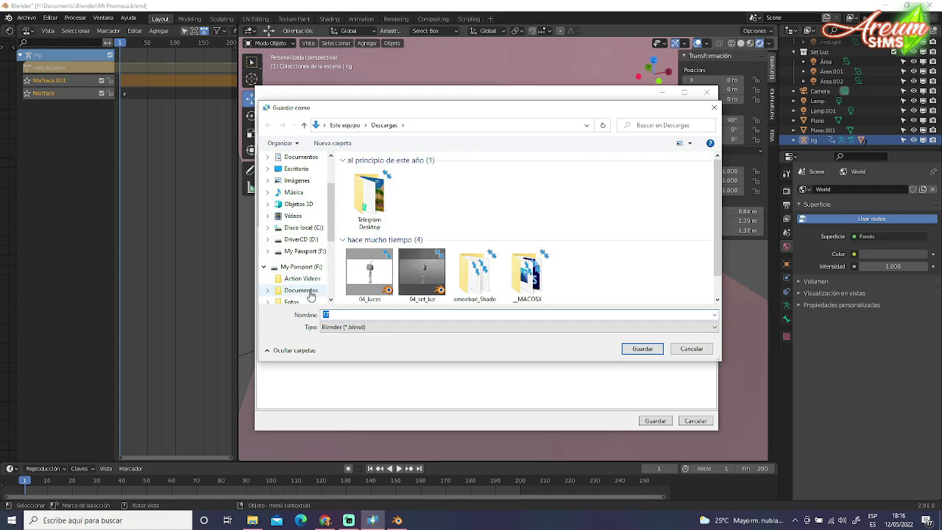
click(301, 290)
double_click(365, 193)
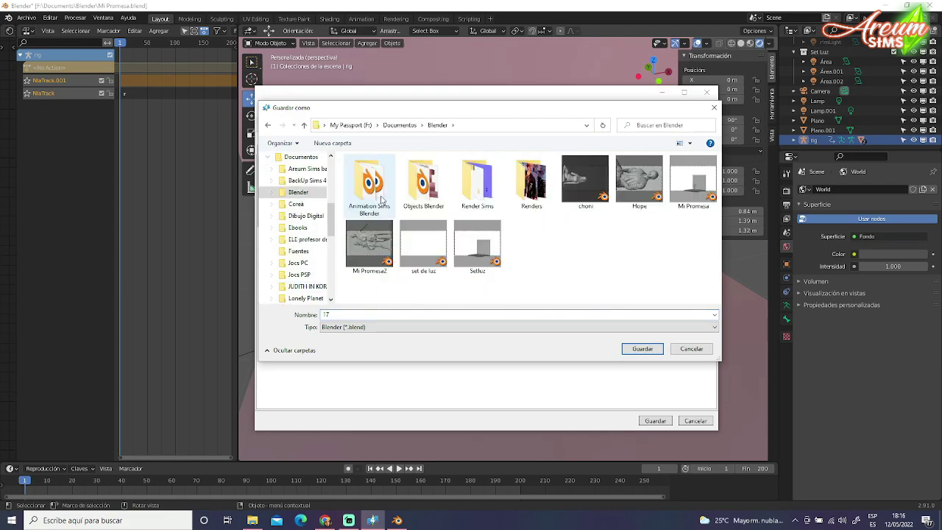
double_click(364, 193)
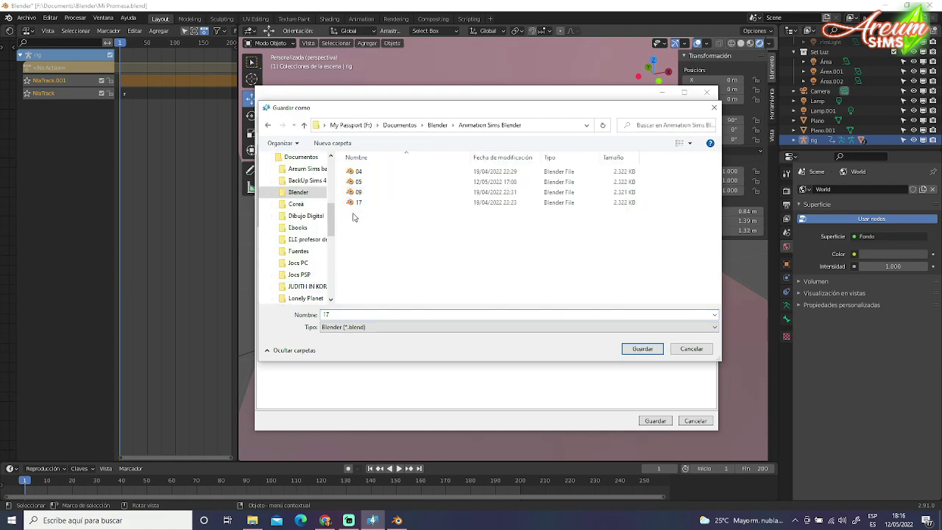
click(358, 204)
click(634, 349)
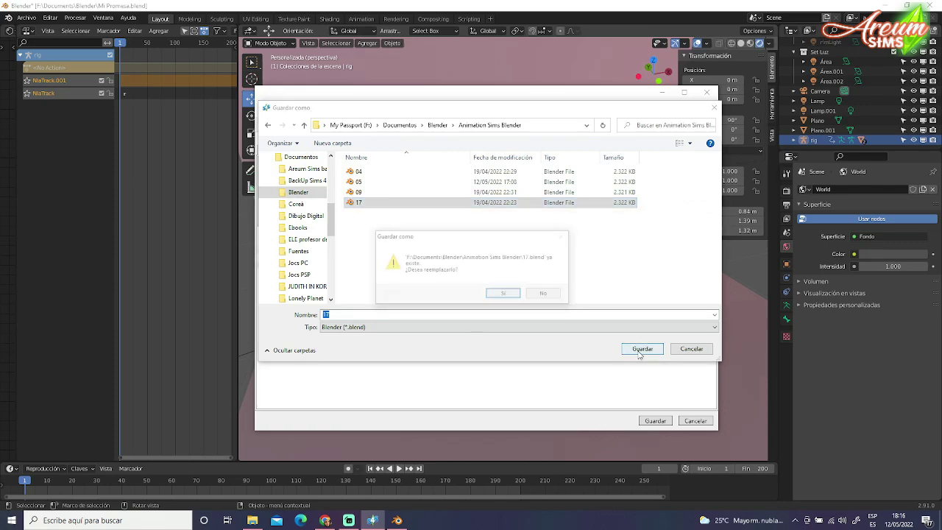
click(503, 295)
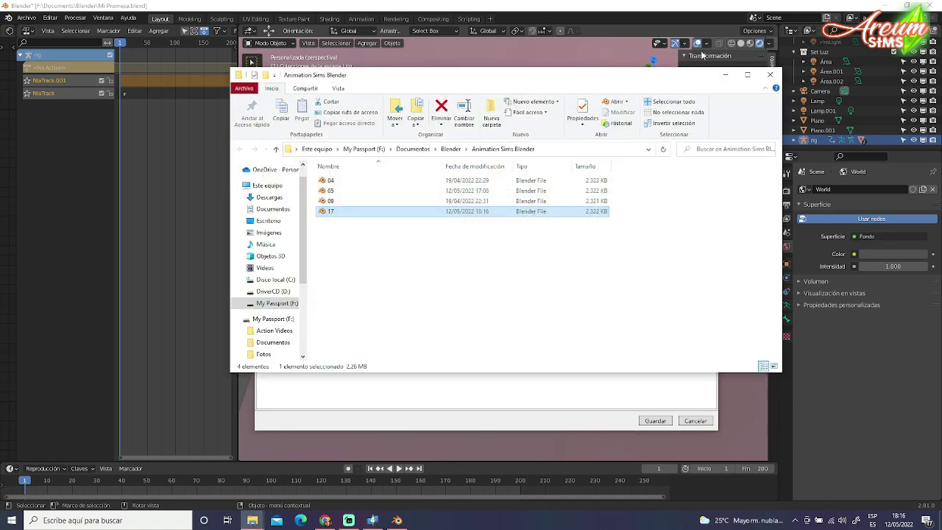
click(770, 74)
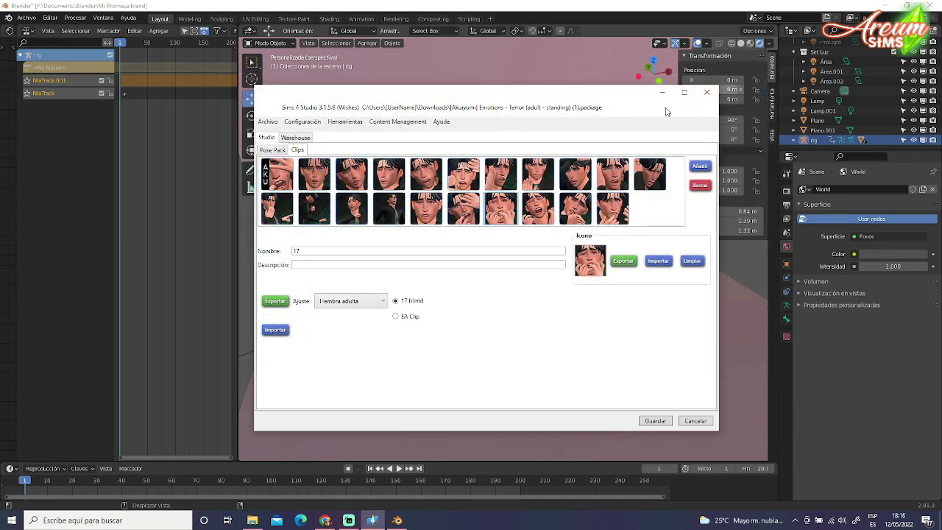
click(662, 93)
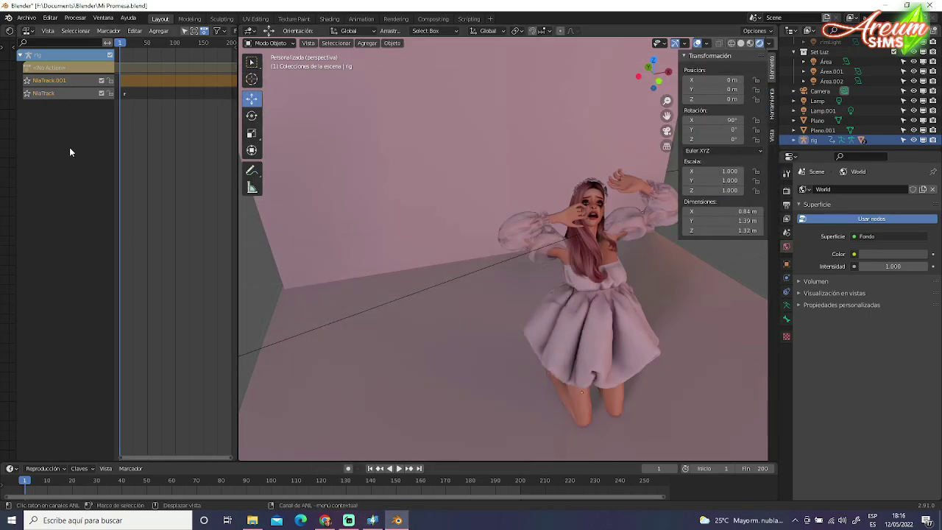
Append the set_18 action from 17.blend's Action folder in Animation Sims Blender
click(25, 18)
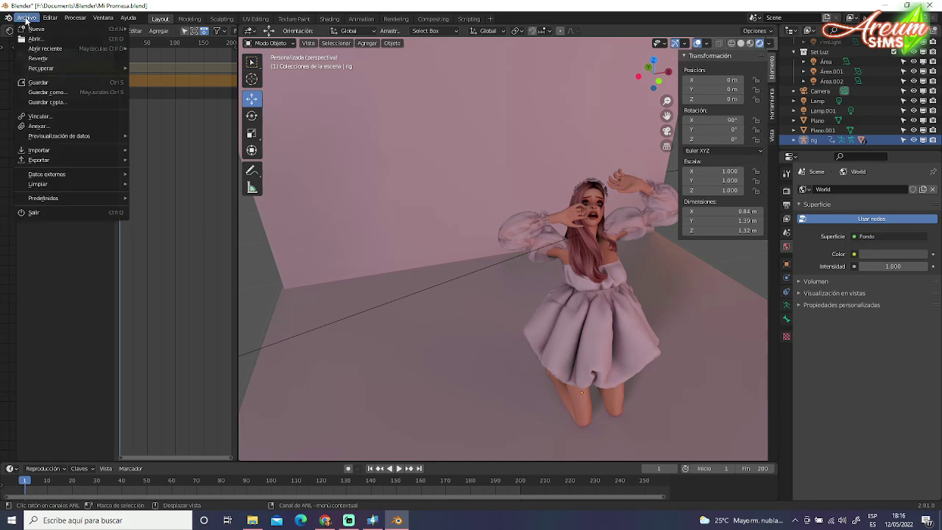
click(59, 126)
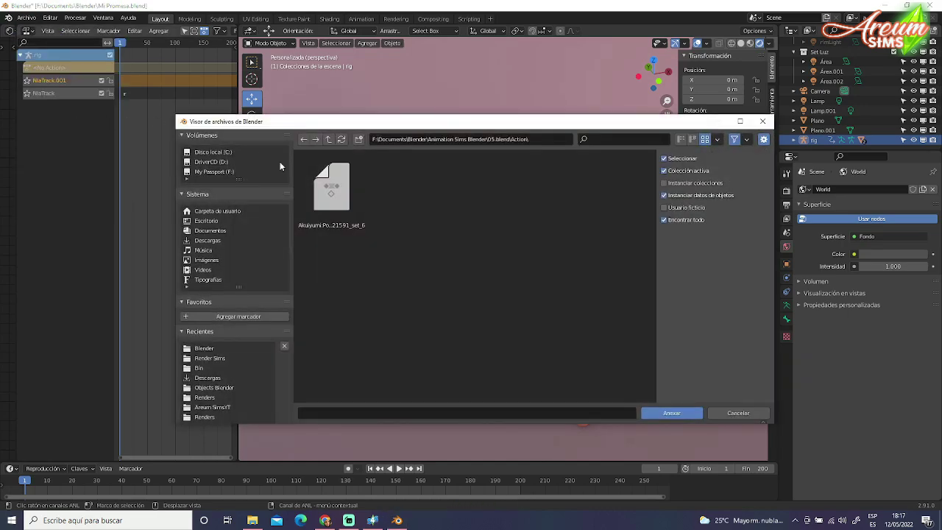
click(214, 348)
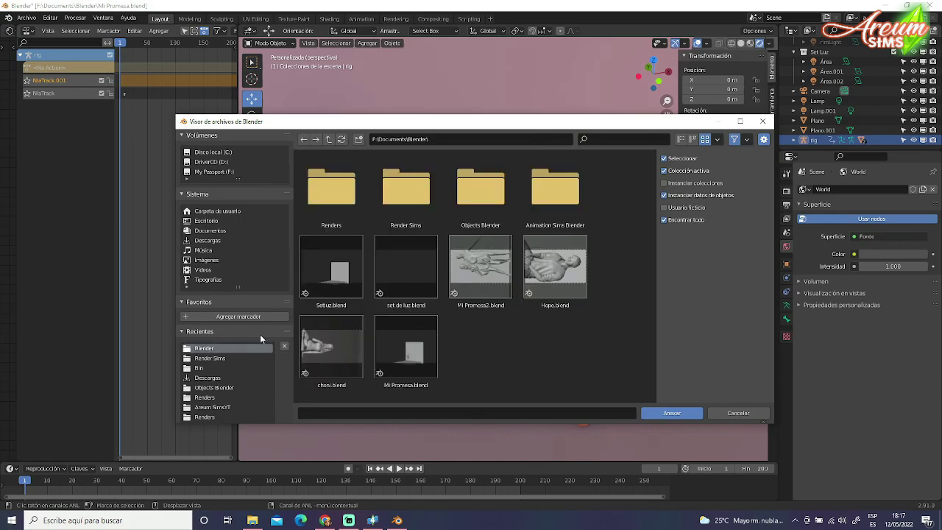
double_click(569, 195)
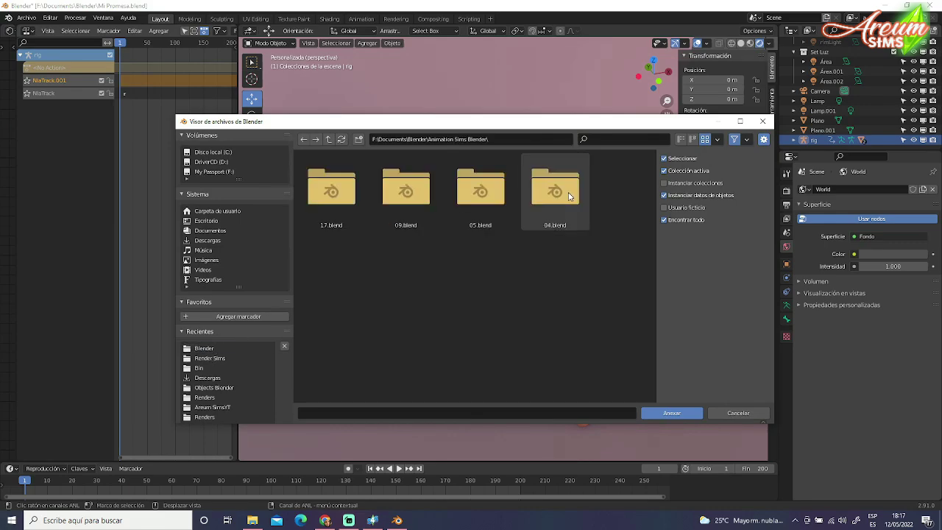
double_click(317, 193)
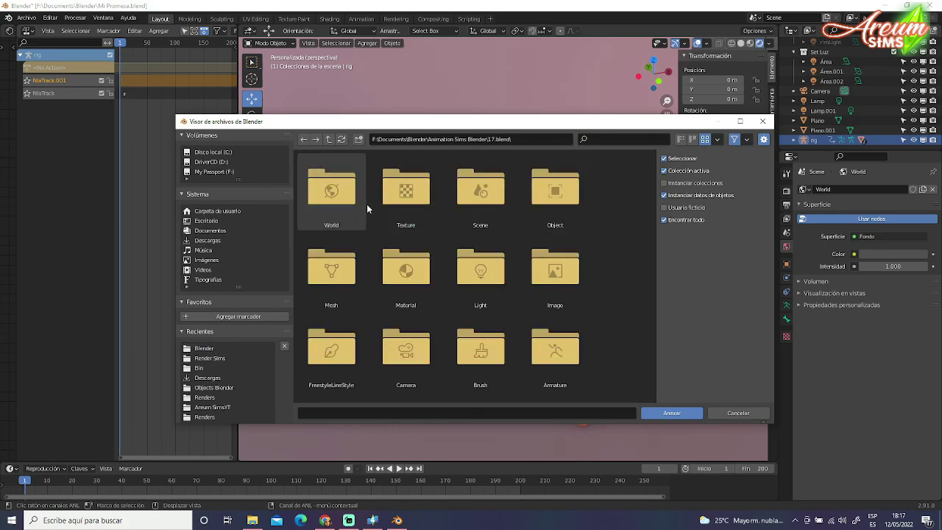
scroll(367, 206, down, 1)
double_click(320, 379)
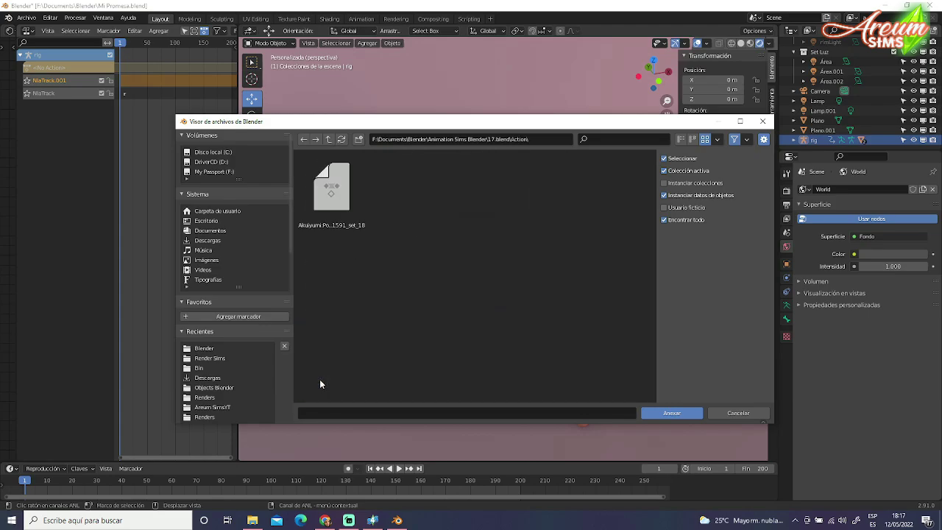
click(341, 210)
click(671, 413)
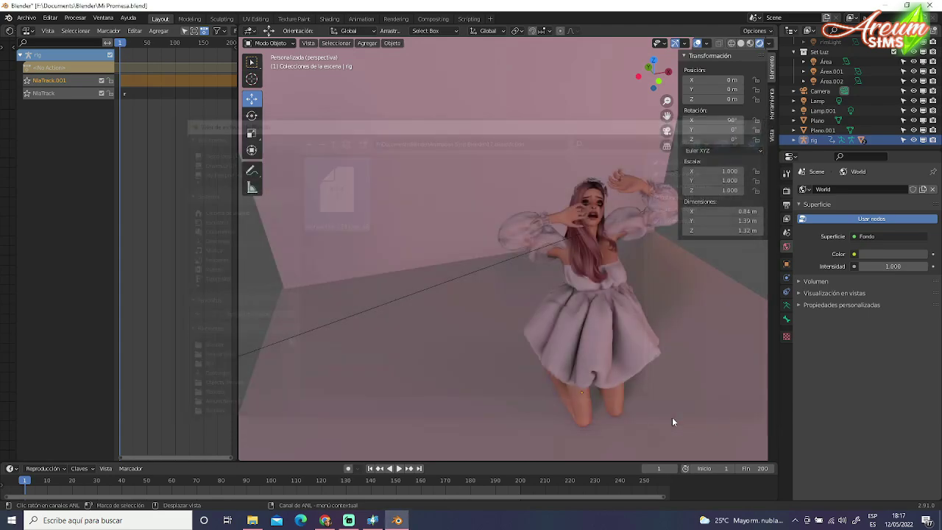
Add set_18 as an NLA action clip on a new track and inspect the hands-on-face pose
click(158, 31)
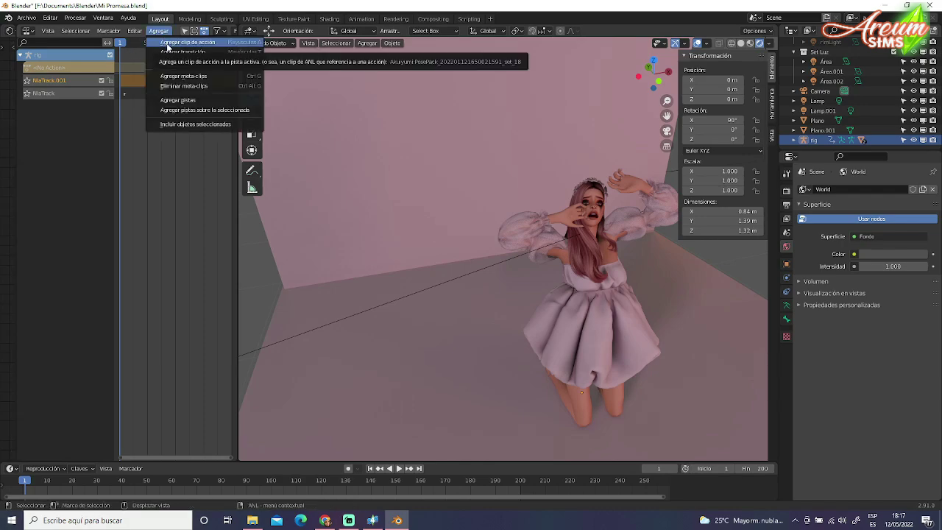
click(168, 42)
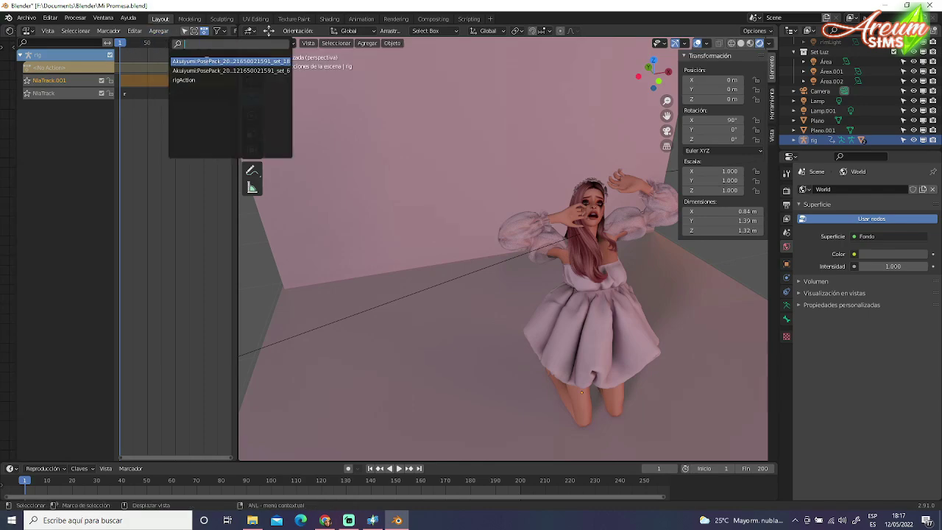
click(208, 63)
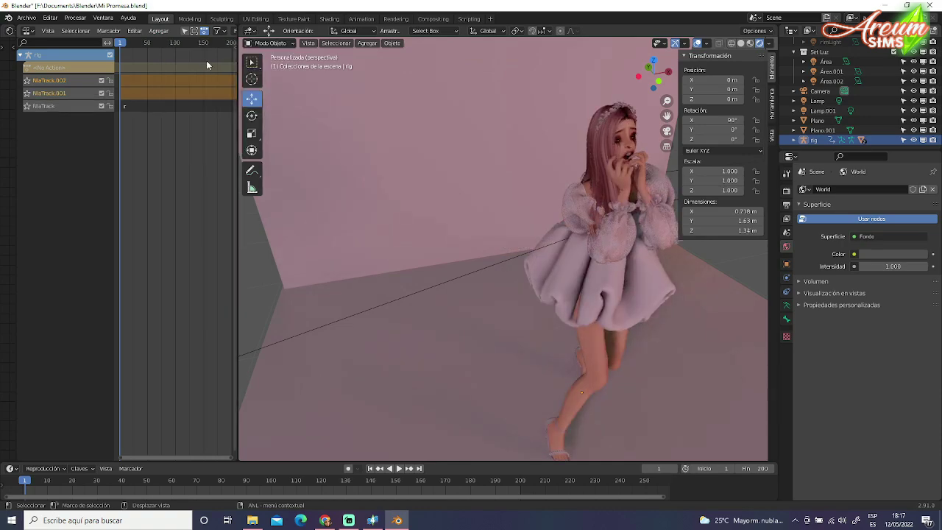
mouse_move(516, 302)
middle_down()
mouse_move(485, 305)
mouse_move(490, 316)
middle_up()
scroll(485, 298, up, 3)
scroll(485, 301, down, 4)
scroll(490, 312, up, 3)
scroll(489, 312, down, 3)
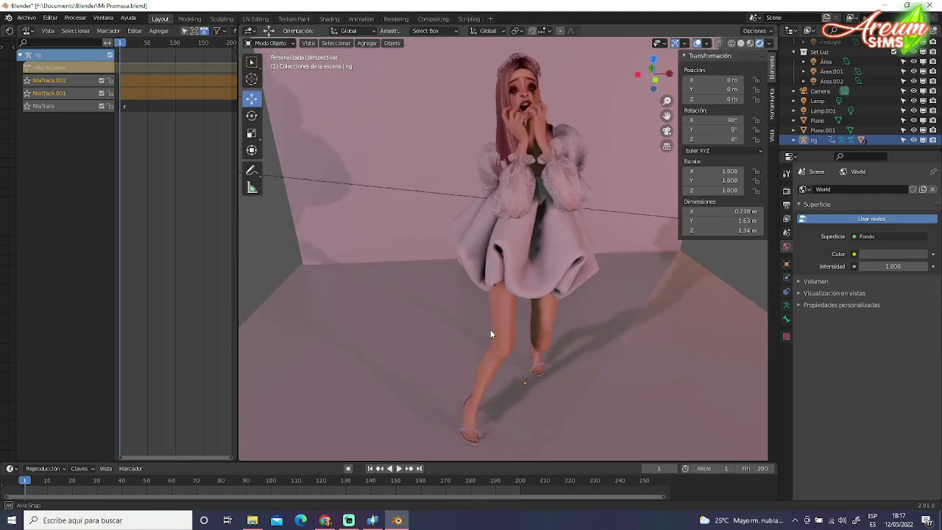
scroll(491, 329, up, 4)
scroll(490, 331, down, 4)
scroll(521, 329, up, 3)
middle_drag(523, 333, 523, 336)
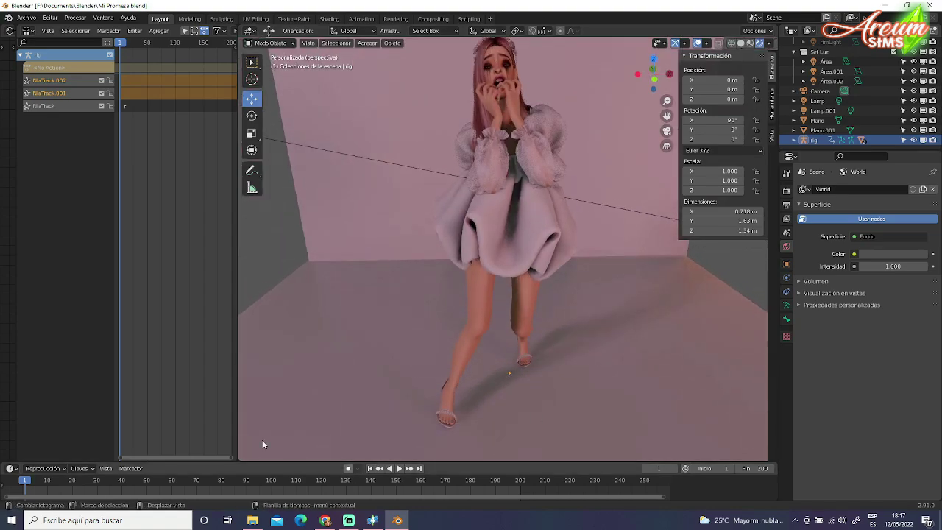
Toggle NlaTrack.002 and NlaTrack.001 mutes, ending on the standing hands-at-face pose
click(103, 81)
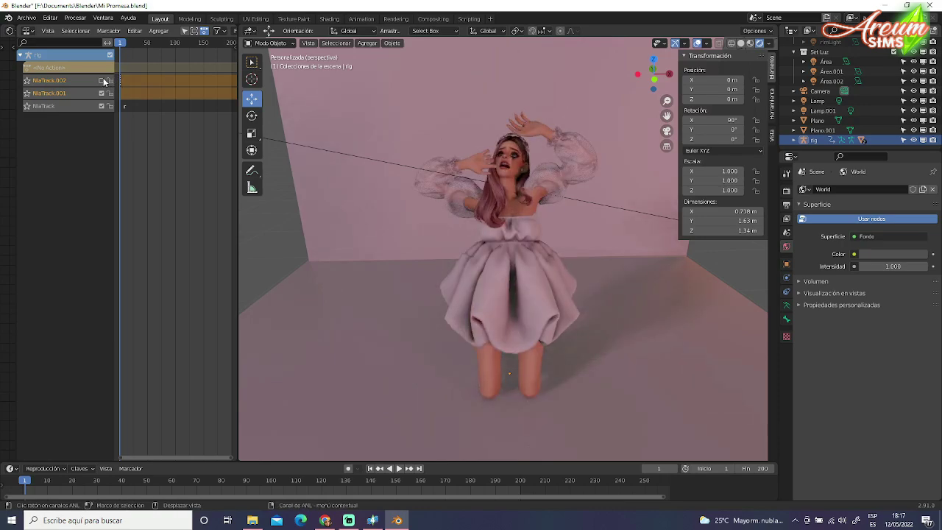
click(103, 81)
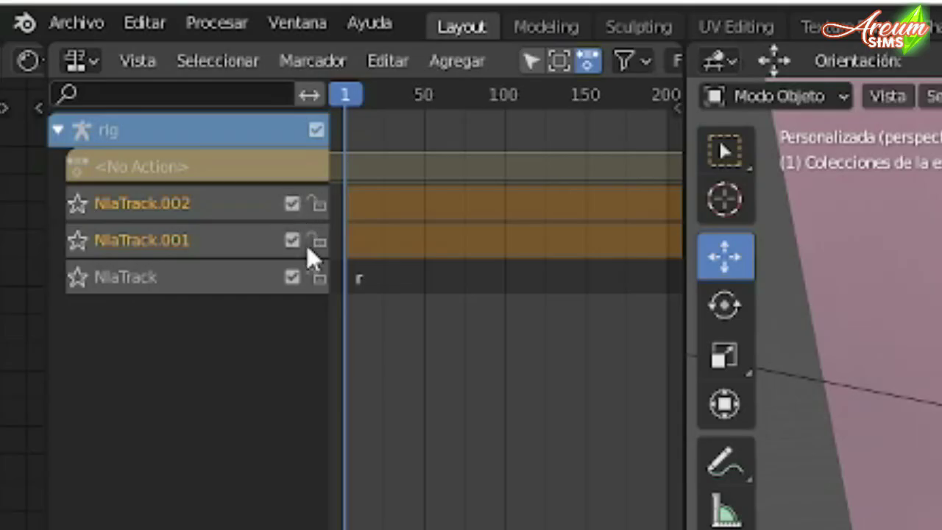
click(298, 241)
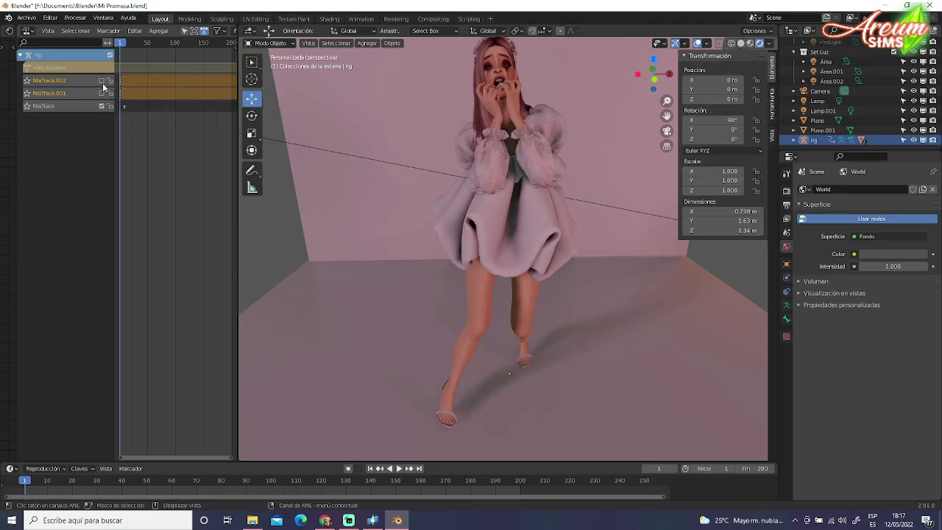
click(102, 94)
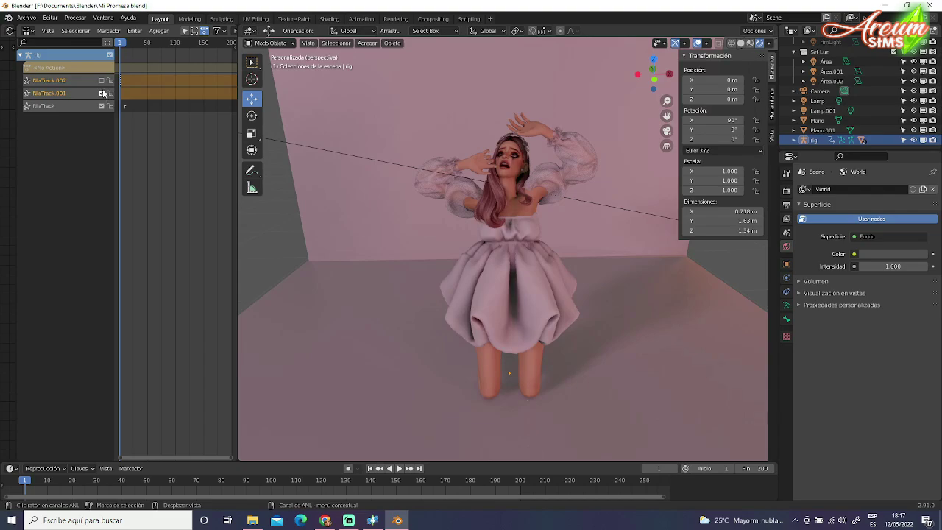
click(102, 81)
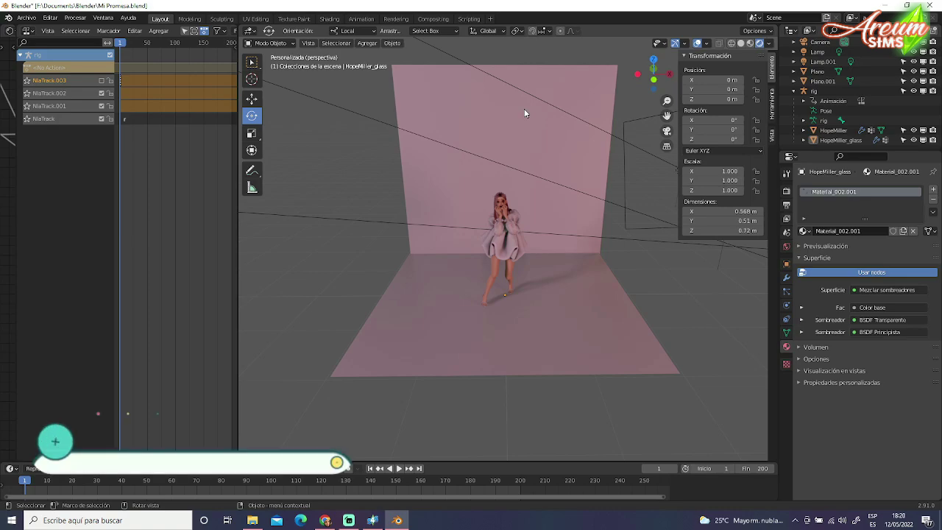
Select the back wall Plano.001 and set its base colour to deep pink
click(524, 113)
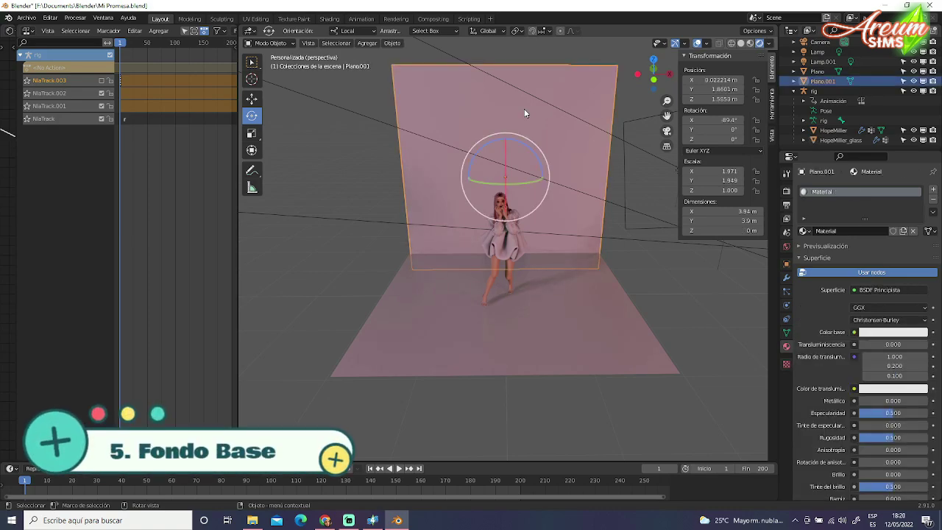
click(882, 335)
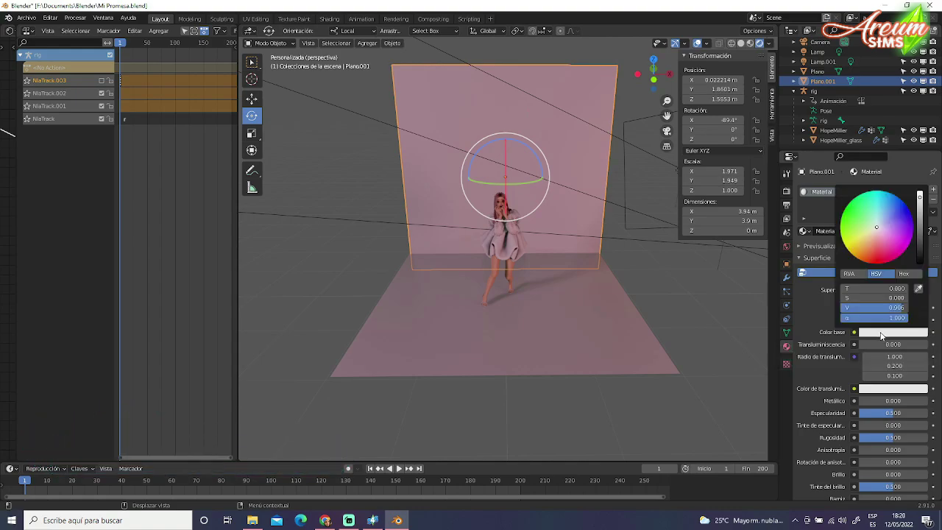
mouse_move(882, 230)
mouse_down()
mouse_move(893, 236)
mouse_move(881, 207)
mouse_up()
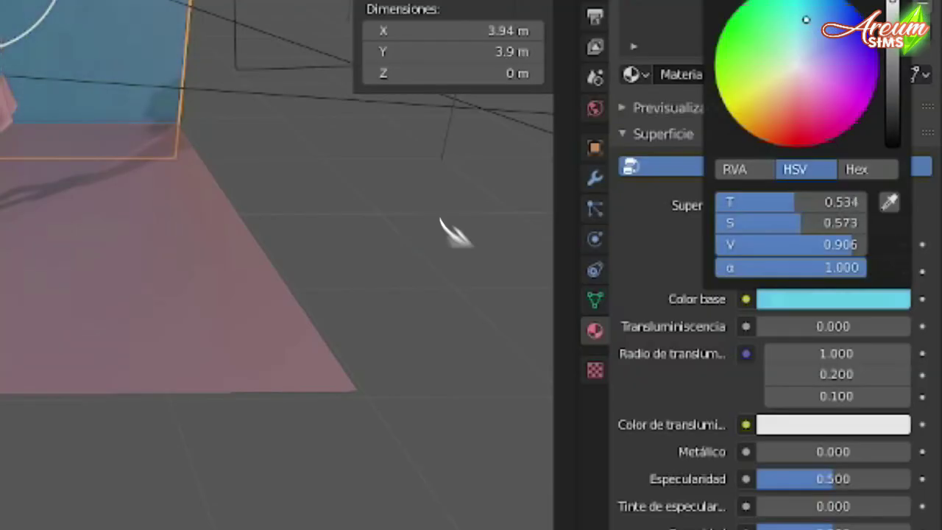
mouse_move(806, 20)
mouse_down()
mouse_move(758, 31)
mouse_move(736, 67)
mouse_move(746, 99)
mouse_move(774, 134)
mouse_move(821, 139)
mouse_move(897, 233)
mouse_move(884, 245)
mouse_up()
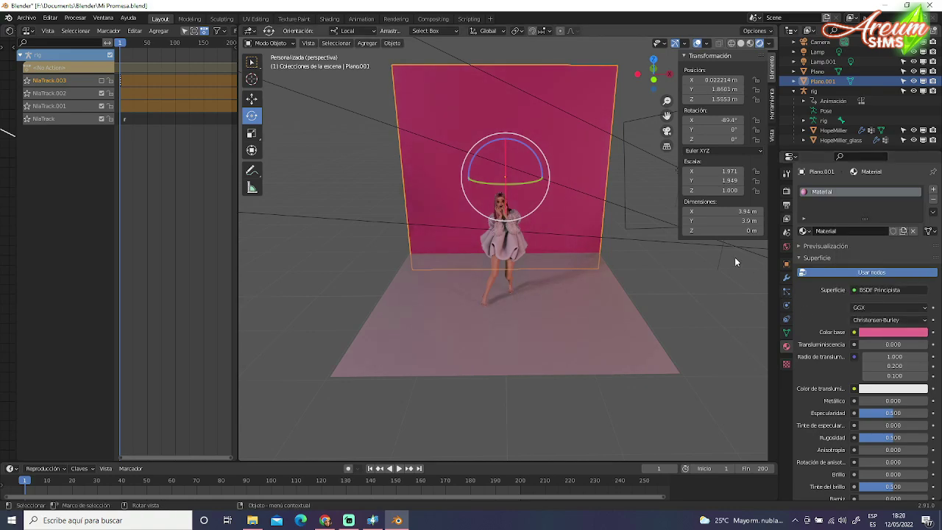
Try Glass and Diffuse surfaces on the wall, settling on Reflective BSDF
click(882, 289)
click(801, 105)
click(882, 289)
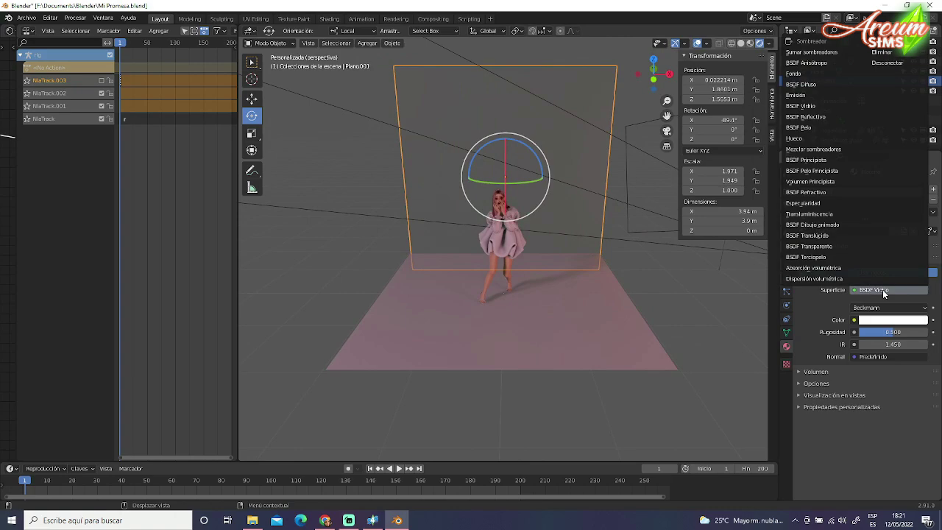
click(808, 84)
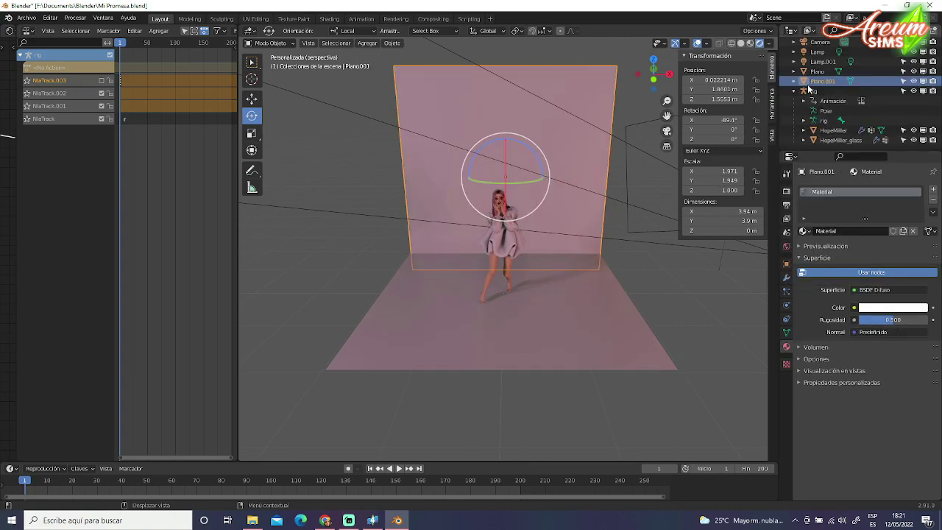
click(882, 290)
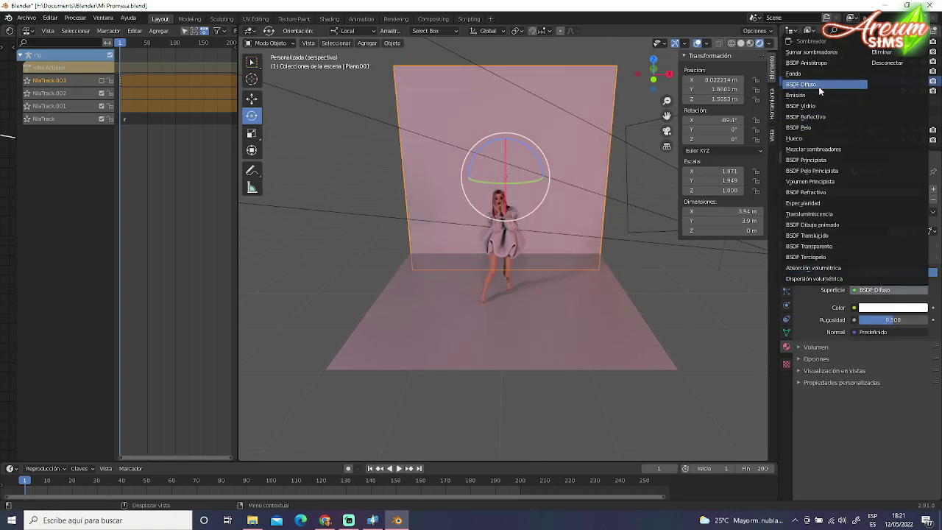
click(810, 117)
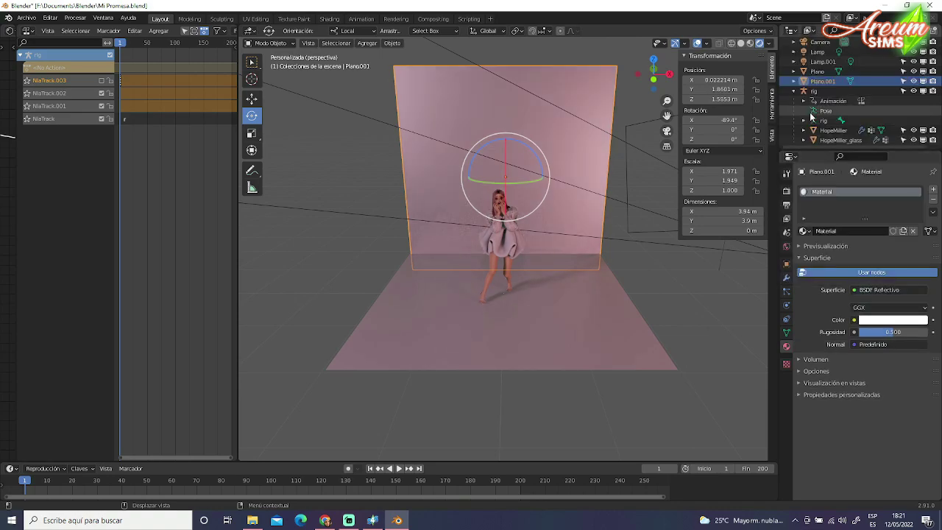
Tint the reflective wall magenta-pink and view the set from a low frontal angle
middle_drag(258, 268, 284, 261)
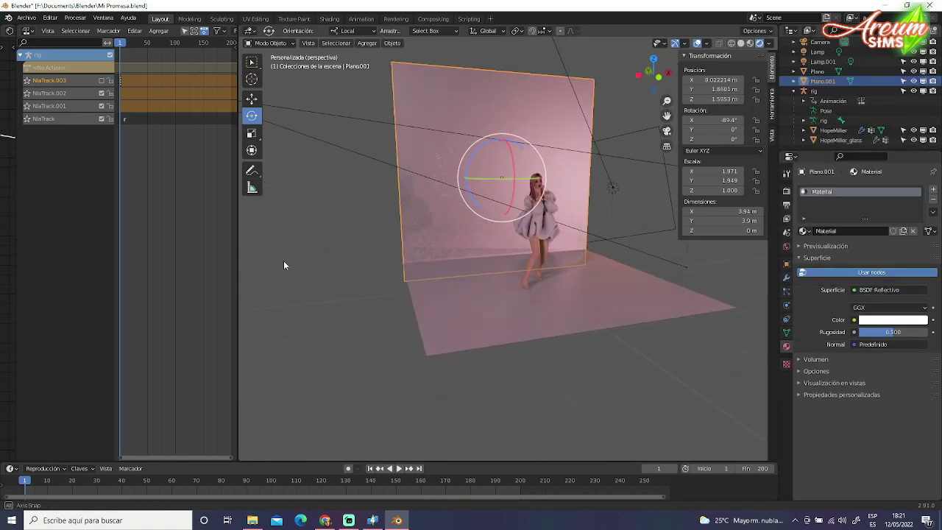
click(878, 321)
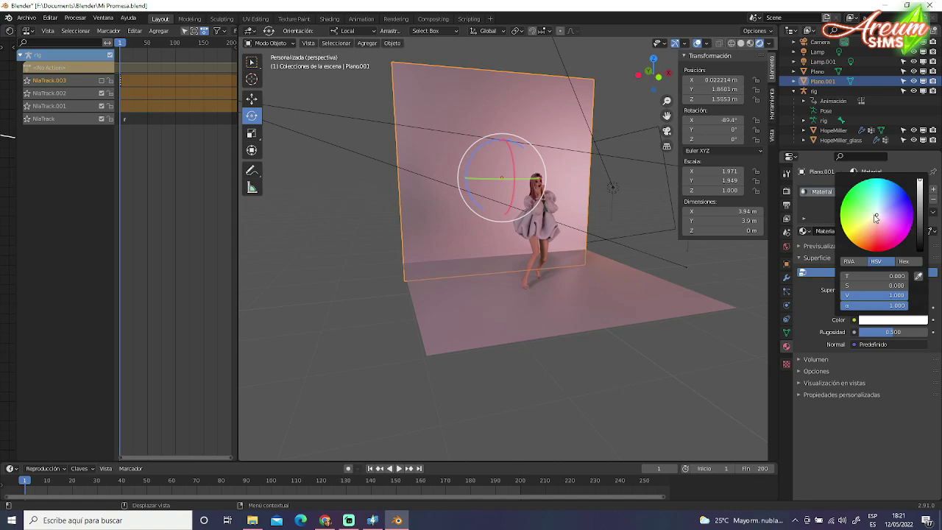
mouse_move(876, 219)
mouse_down()
mouse_move(898, 223)
mouse_move(881, 234)
mouse_up()
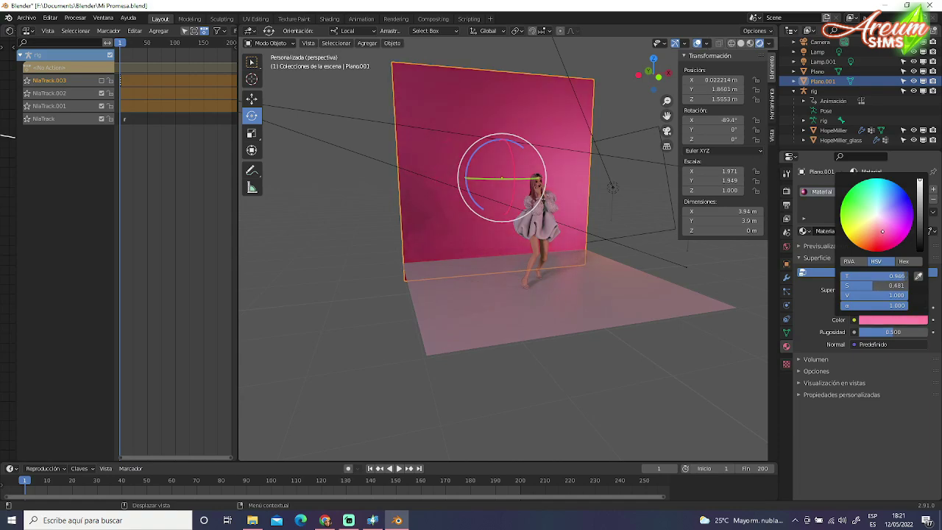
middle_drag(705, 324, 683, 319)
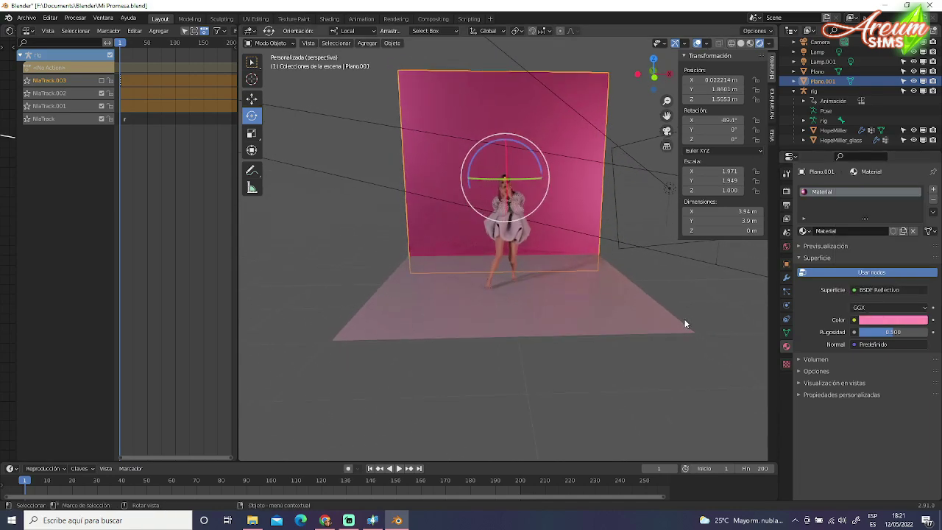
scroll(685, 319, up, 5)
scroll(605, 292, down, 3)
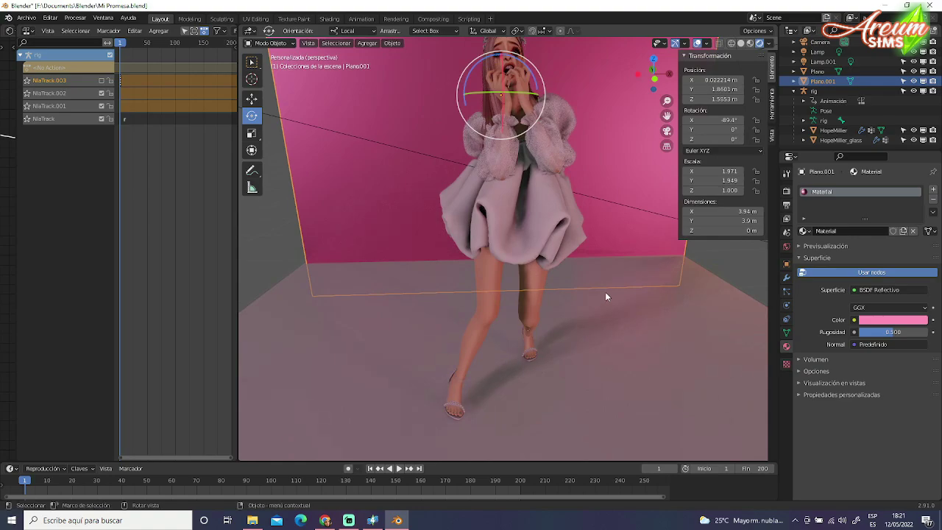
middle_drag(611, 299, 606, 292)
scroll(607, 292, down, 3)
scroll(608, 293, down, 2)
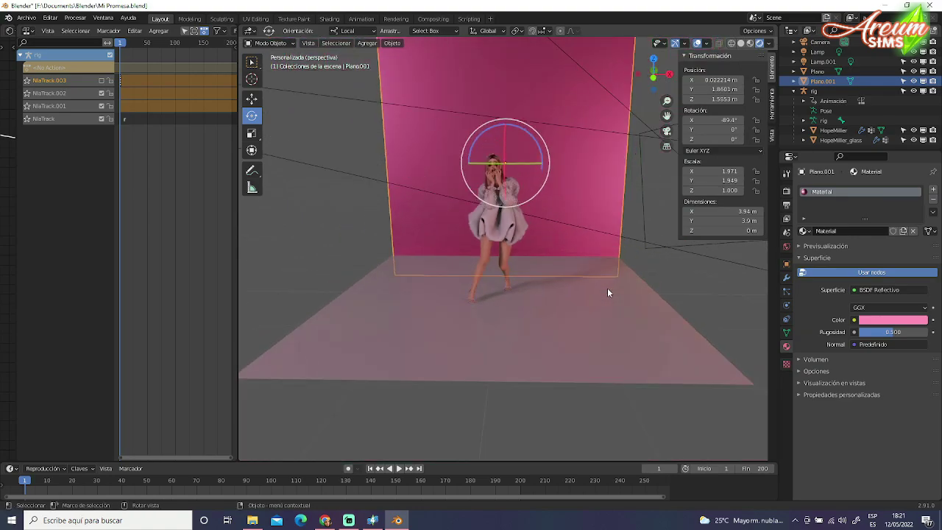
click(304, 275)
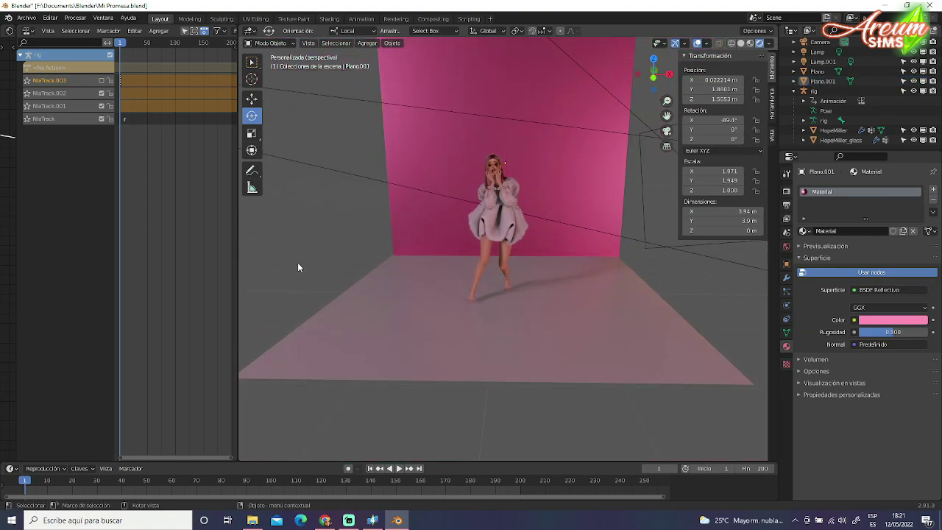
mouse_move(298, 263)
middle_down()
mouse_move(308, 278)
mouse_move(301, 266)
middle_up()
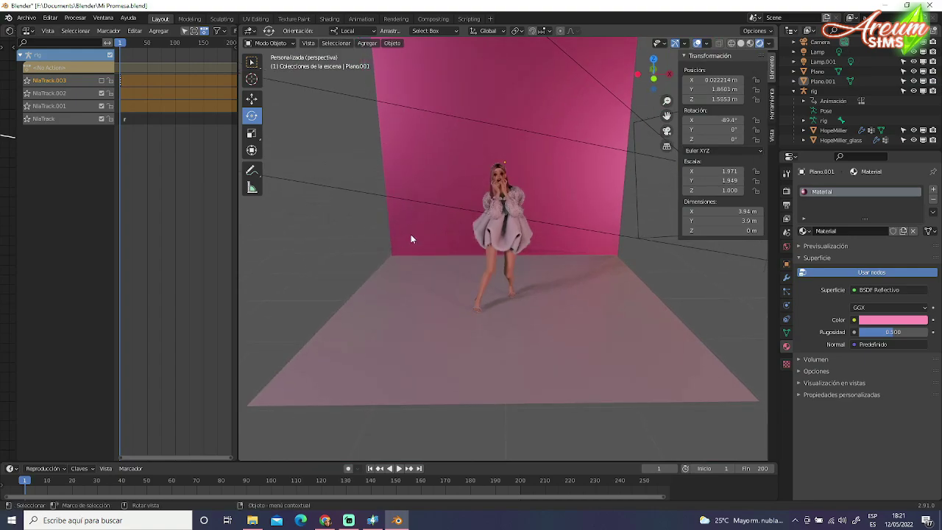
scroll(411, 234, up, 2)
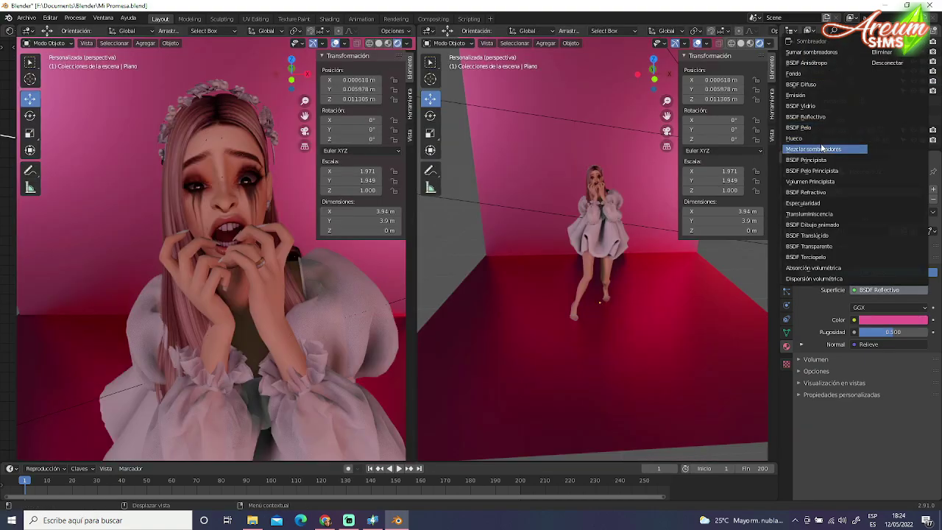
Give the floor Plano a Principled BSDF surface with a deep pink base colour
click(824, 161)
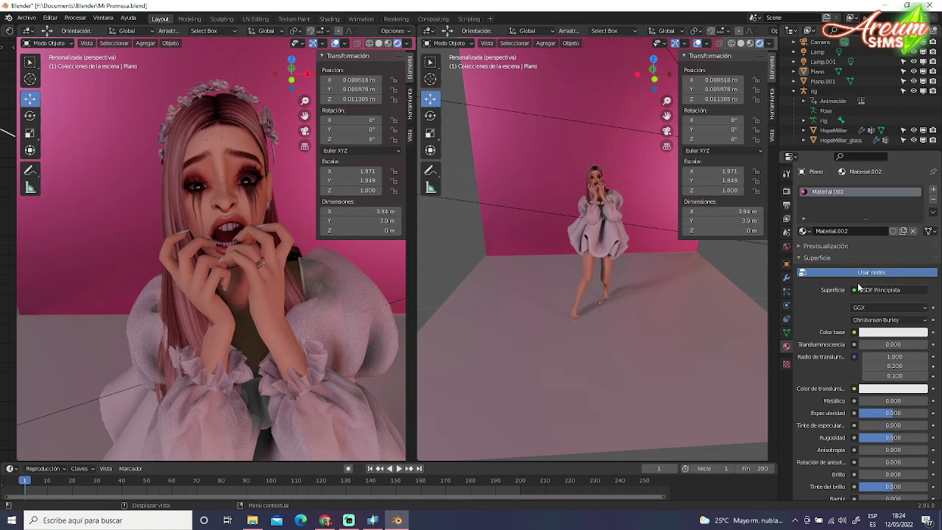
click(884, 333)
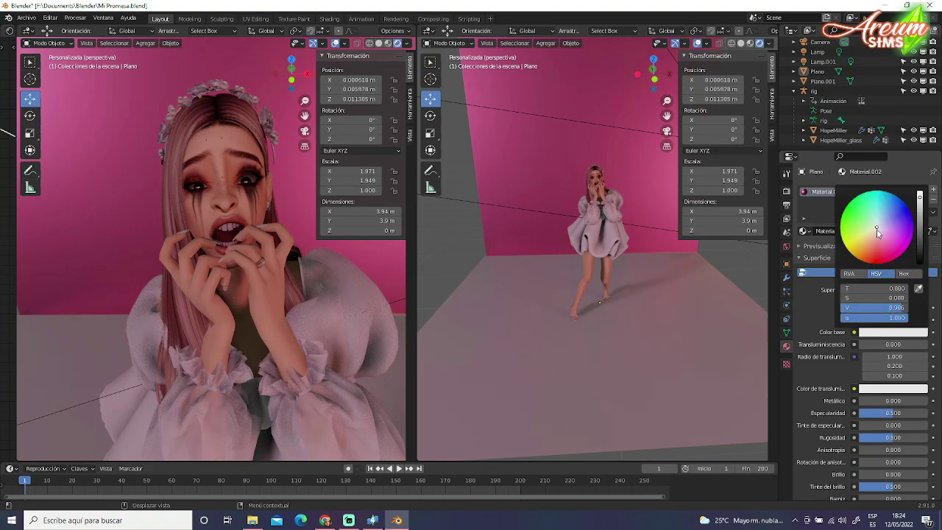
drag(877, 232, 884, 245)
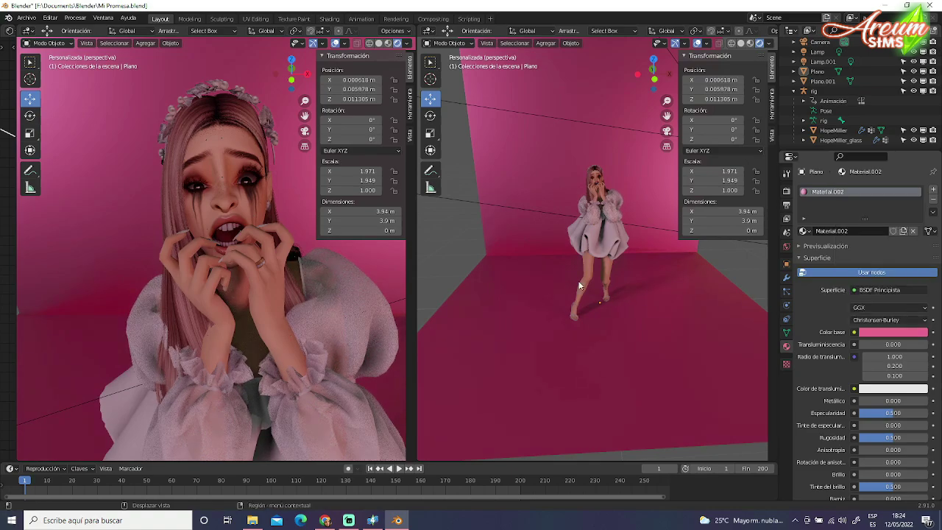
mouse_move(455, 225)
middle_down()
mouse_move(467, 246)
mouse_move(457, 219)
middle_up()
scroll(533, 244, down, 5)
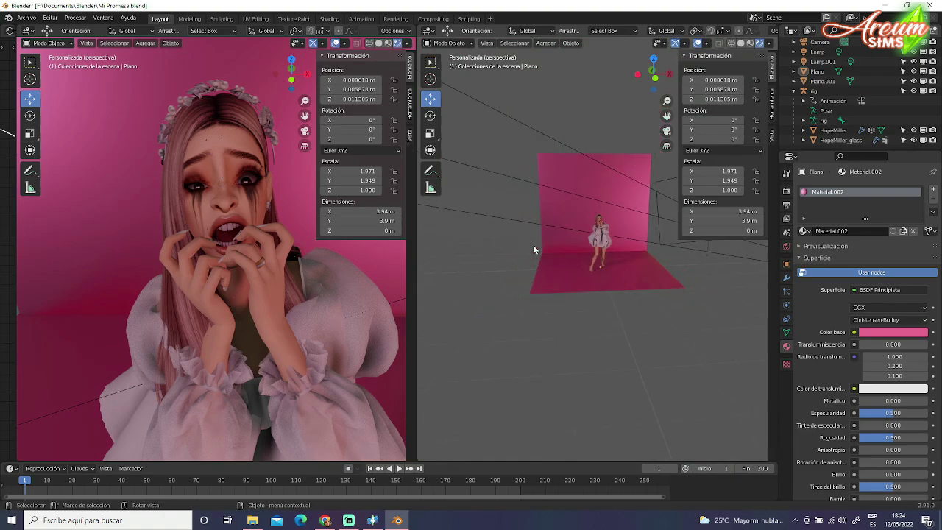
mouse_move(533, 245)
middle_down()
mouse_move(585, 316)
mouse_move(525, 333)
middle_up()
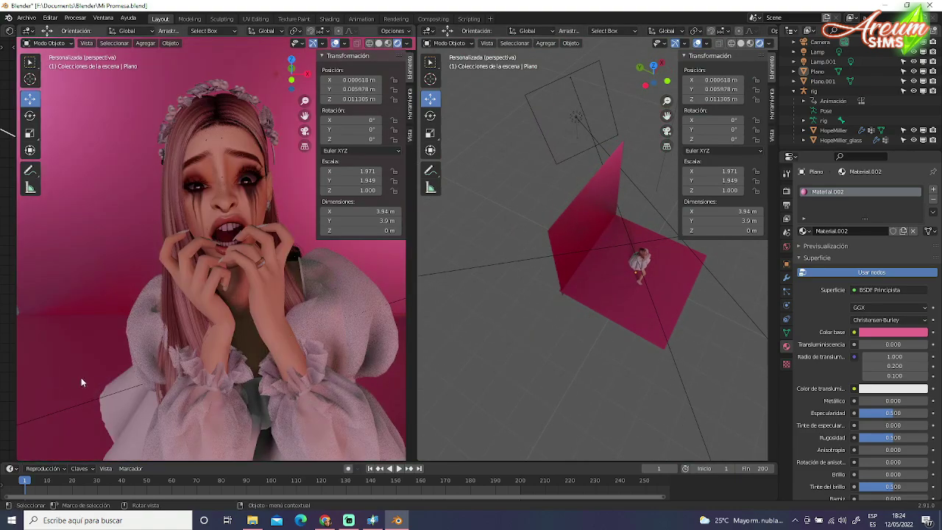
mouse_move(678, 298)
middle_down()
mouse_move(608, 252)
mouse_move(661, 287)
middle_up()
Switch to the Shading workspace to view the wall's Reflective BSDF node tree
scroll(608, 247, up, 5)
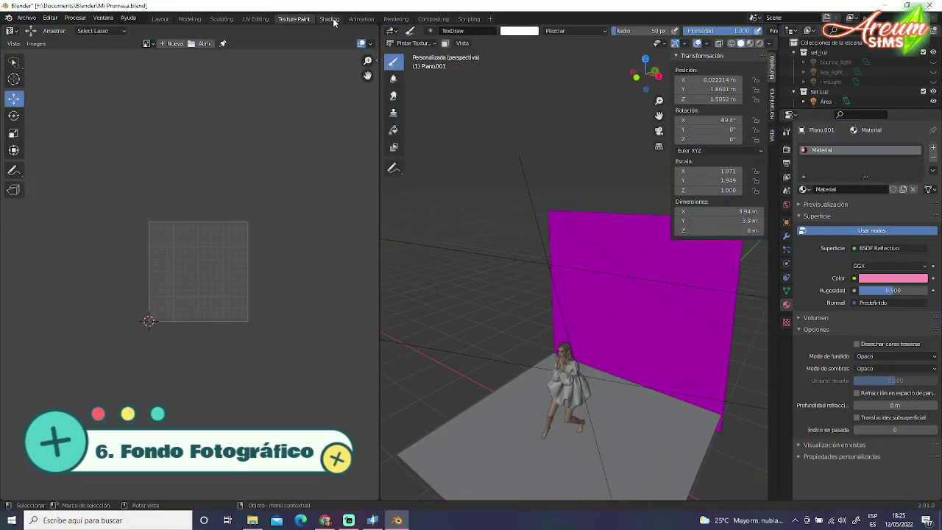
click(329, 19)
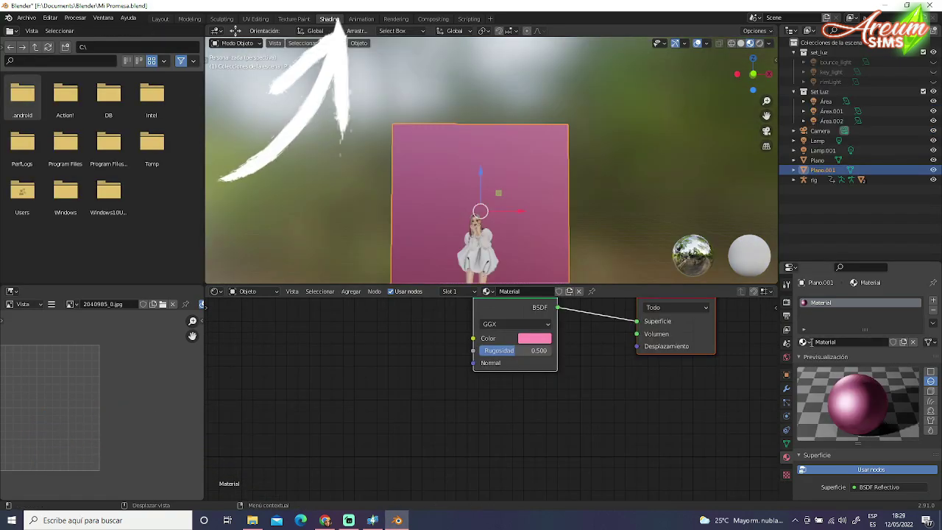
Unlink the wall's pink material and create a new Material.003 in its place
click(804, 342)
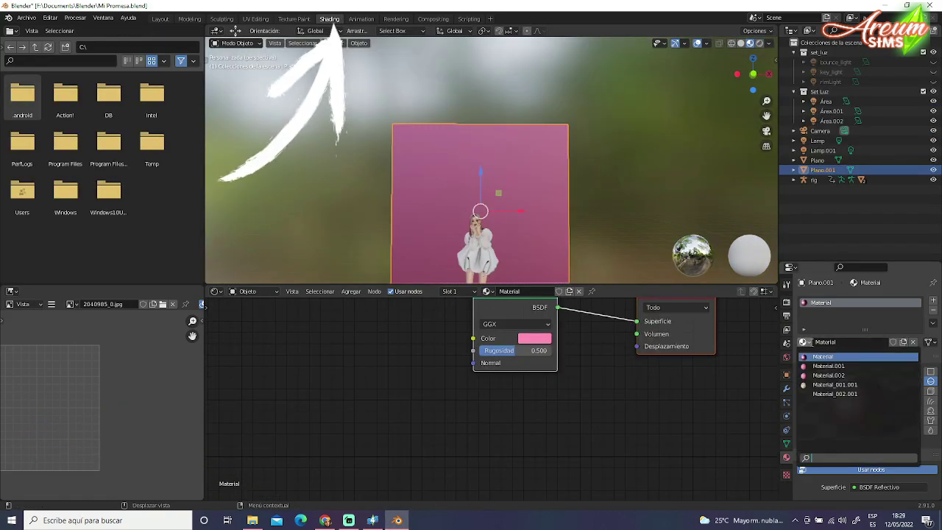
click(823, 357)
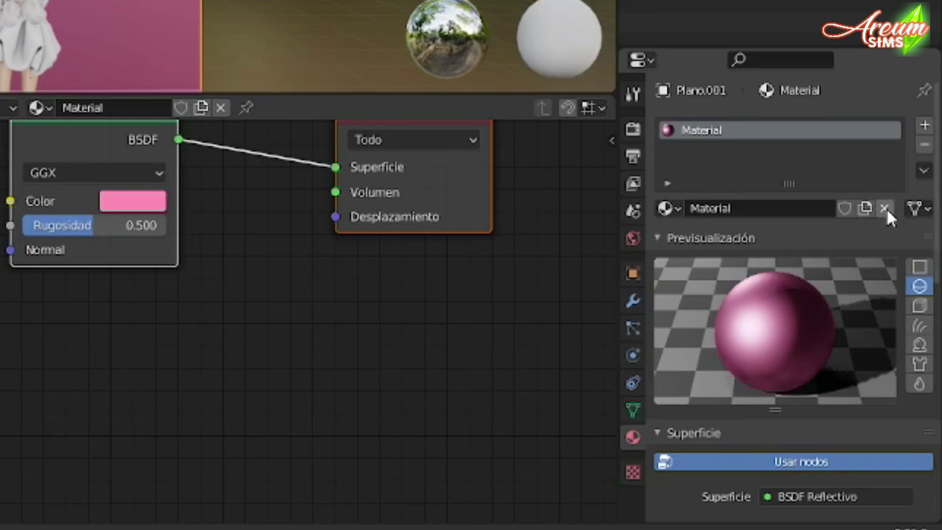
click(885, 208)
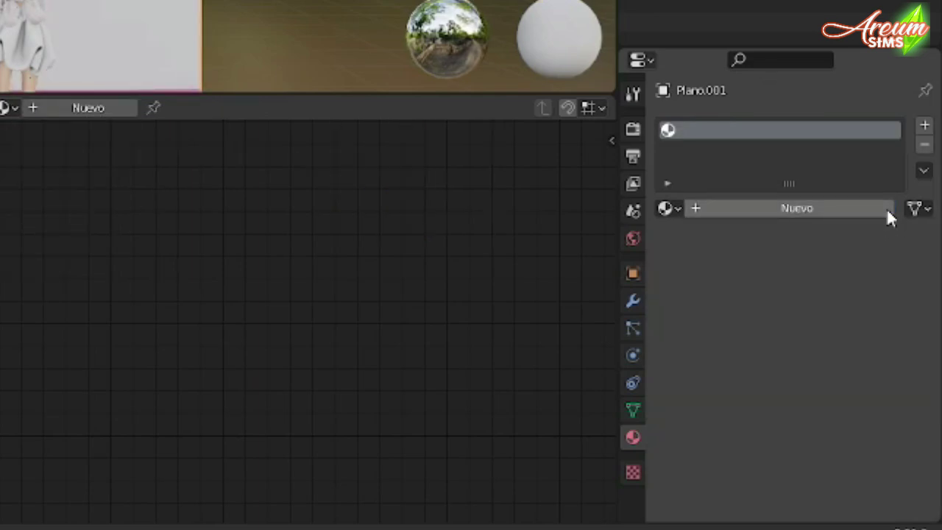
click(830, 208)
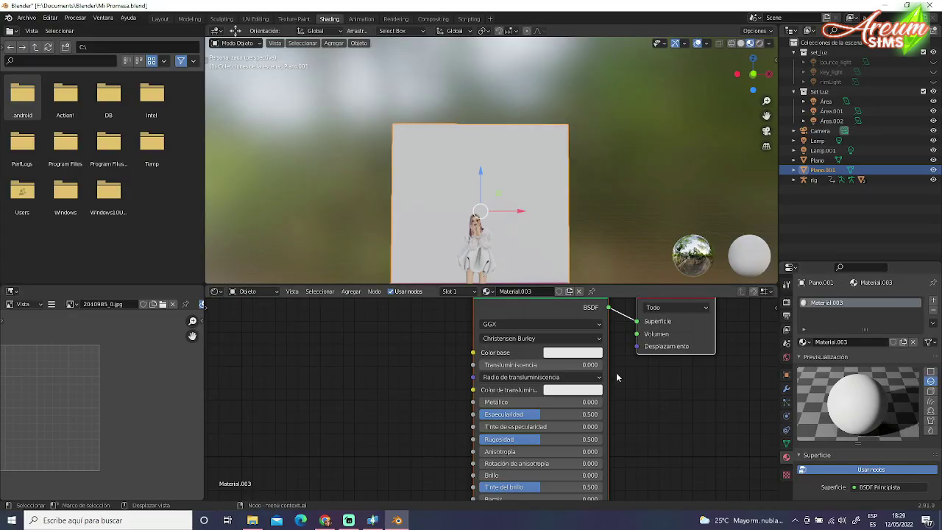
scroll(629, 364, down, 2)
scroll(630, 363, down, 2)
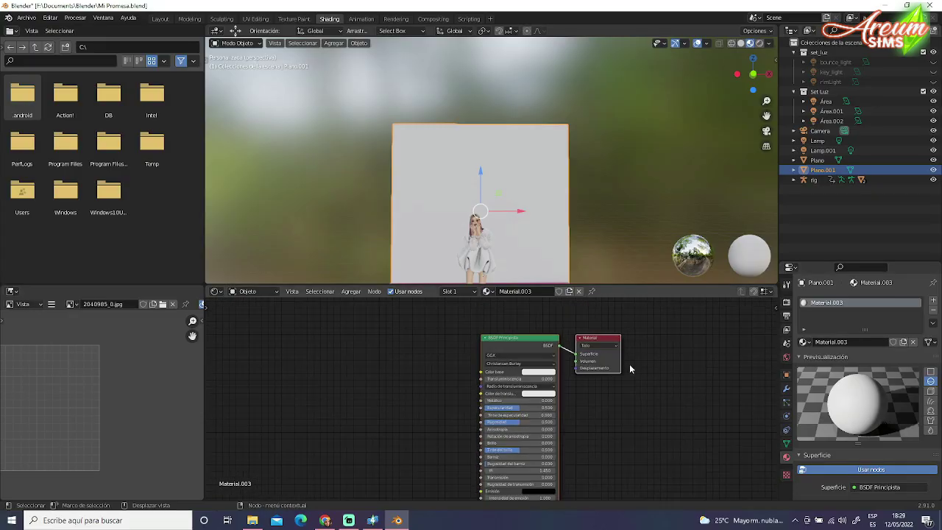
middle_drag(625, 400, 626, 376)
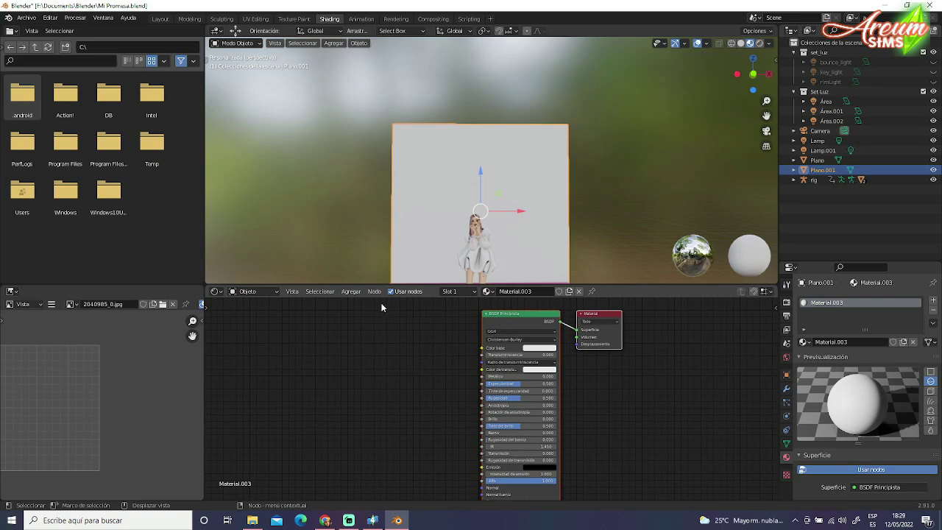
Add an empty Image Texture node to the left of the Principled BSDF
click(351, 292)
mouse_move(365, 347)
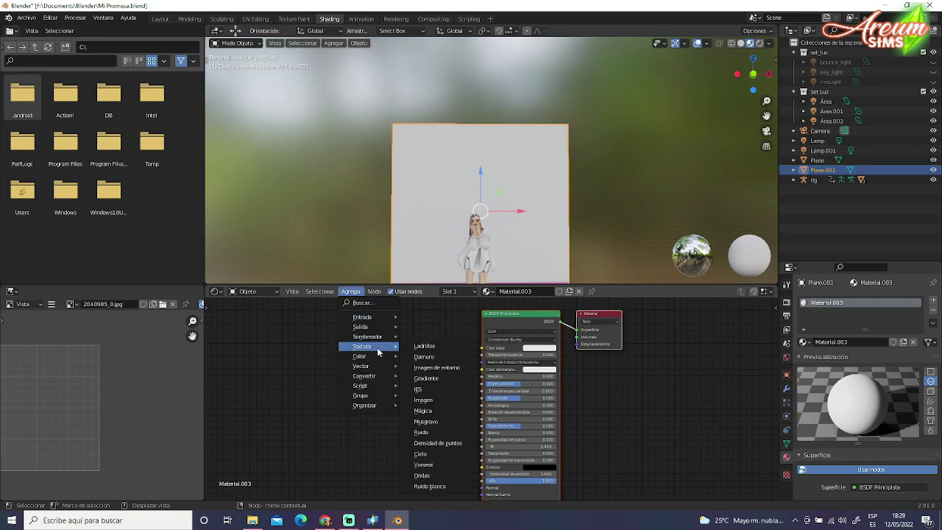
click(433, 400)
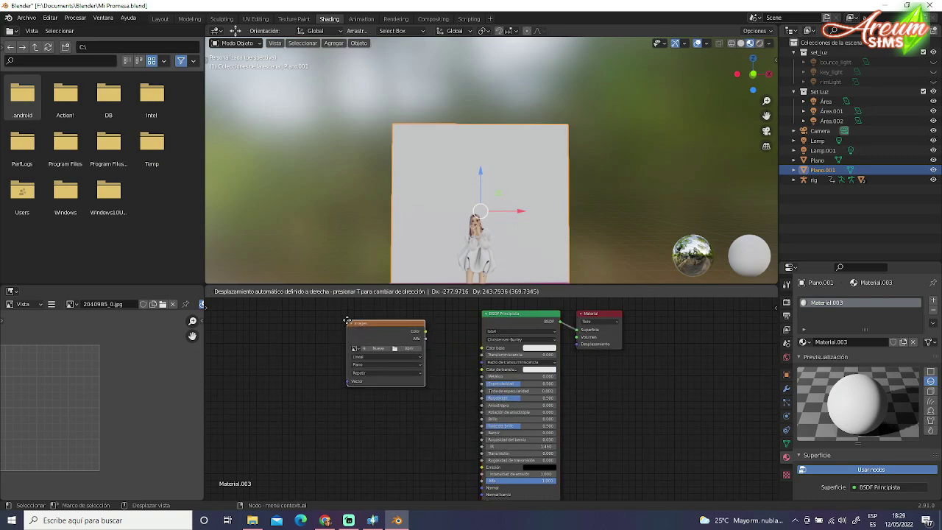
click(347, 321)
scroll(430, 334, up, 1)
scroll(429, 333, up, 2)
scroll(455, 389, up, 1)
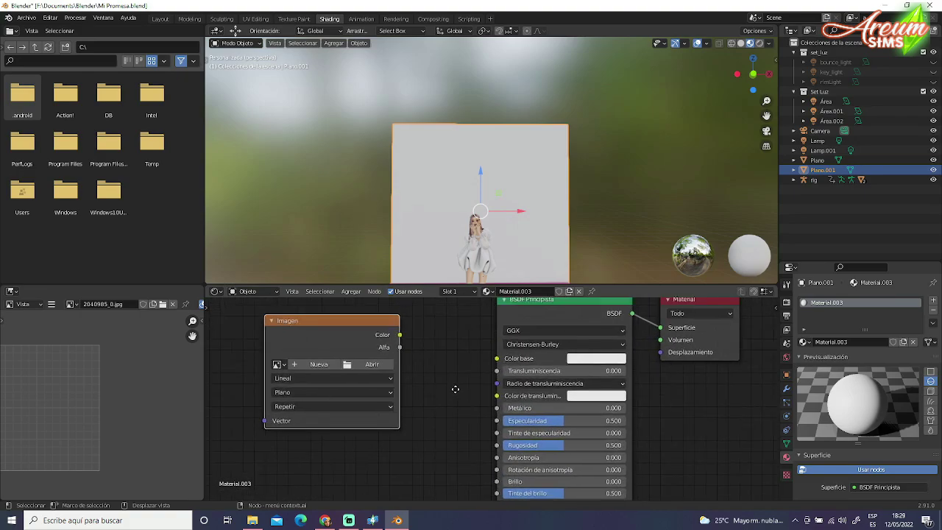
middle_drag(456, 389, 469, 399)
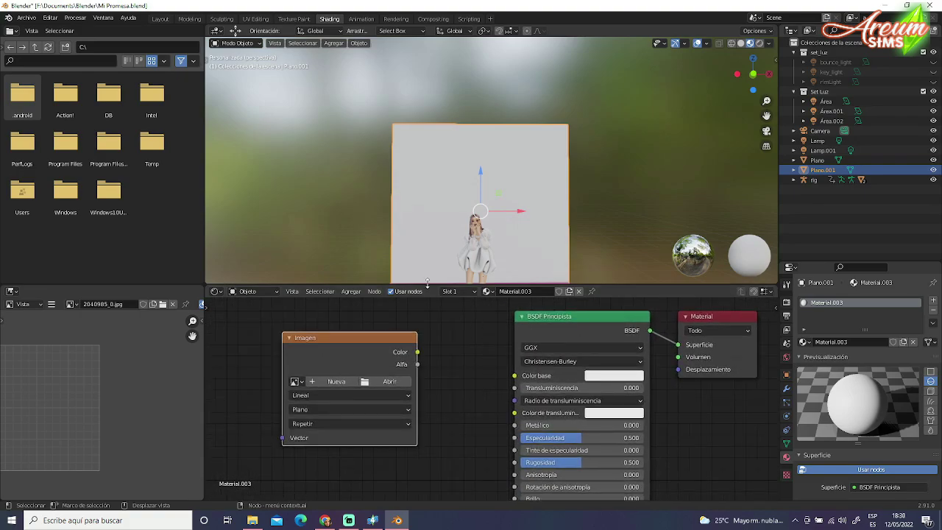
click(383, 383)
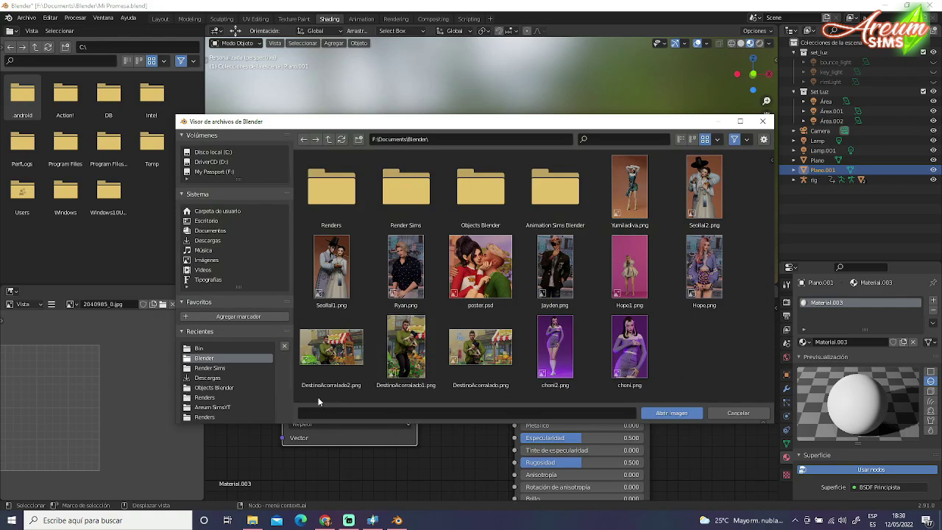
double_click(382, 388)
drag(418, 351, 514, 378)
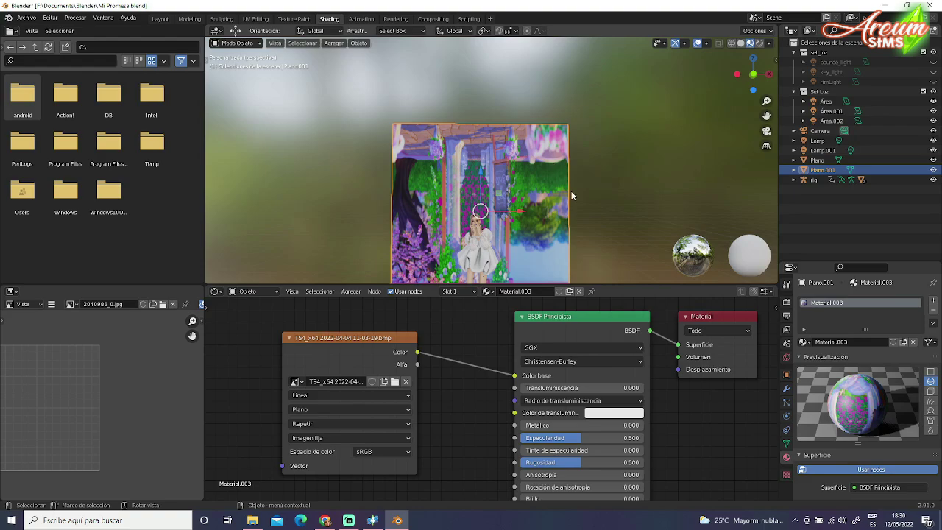
scroll(546, 346, down, 3)
scroll(501, 351, down, 2)
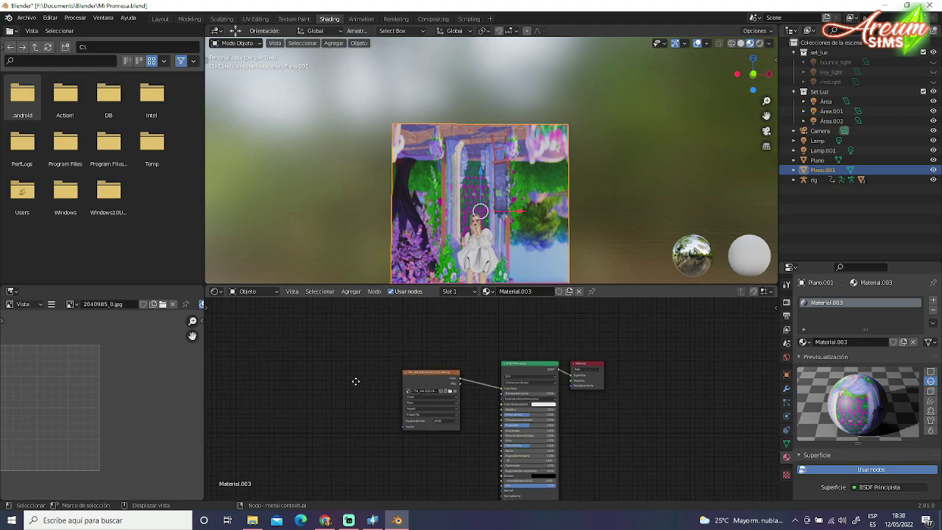
scroll(353, 380, down, 1)
Switch to the Layout workspace and widen the right-hand 3D view
click(160, 19)
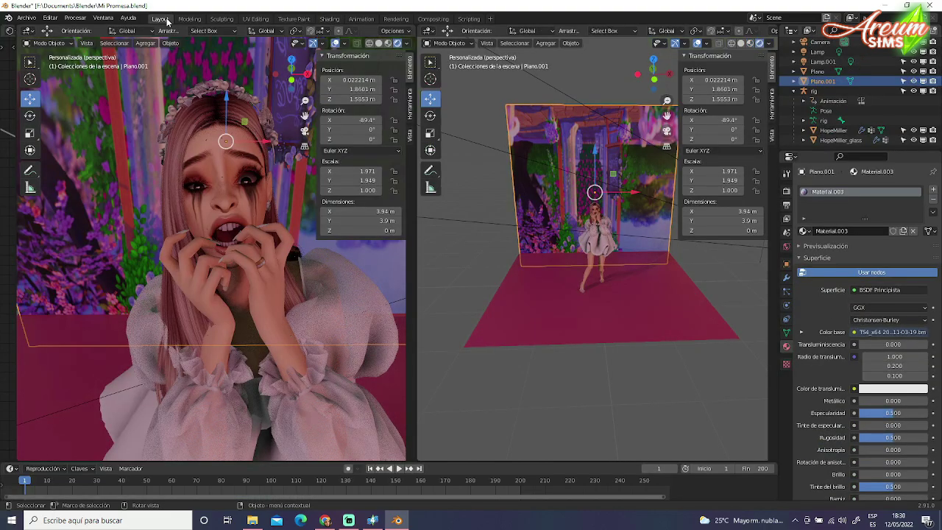
scroll(565, 237, down, 4)
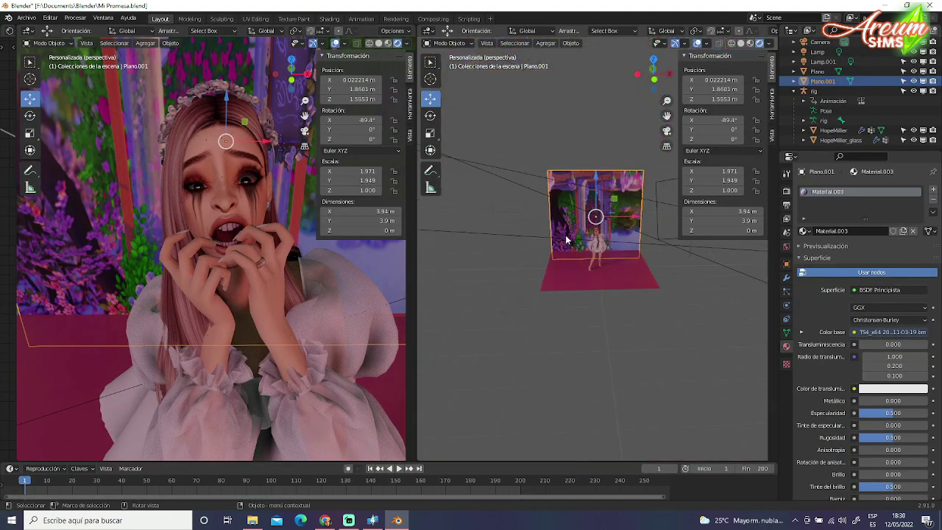
scroll(483, 169, up, 5)
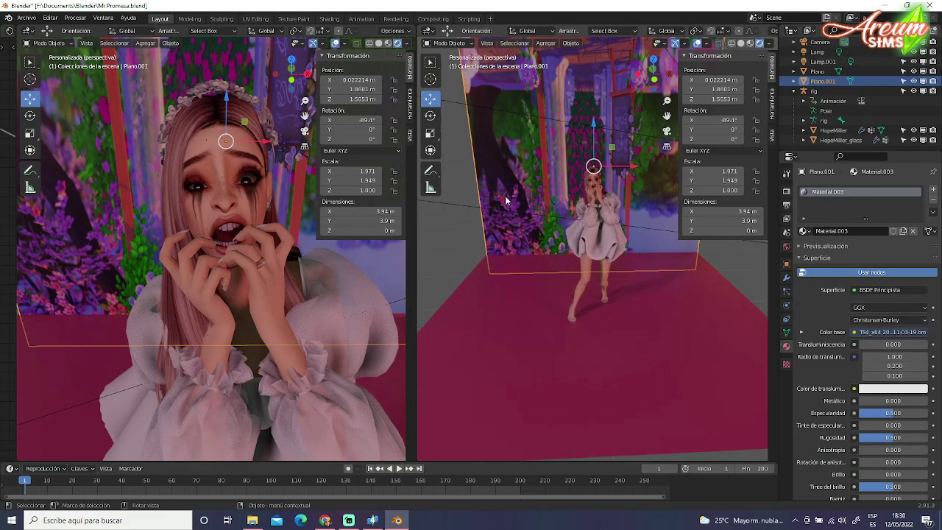
drag(412, 249, 322, 230)
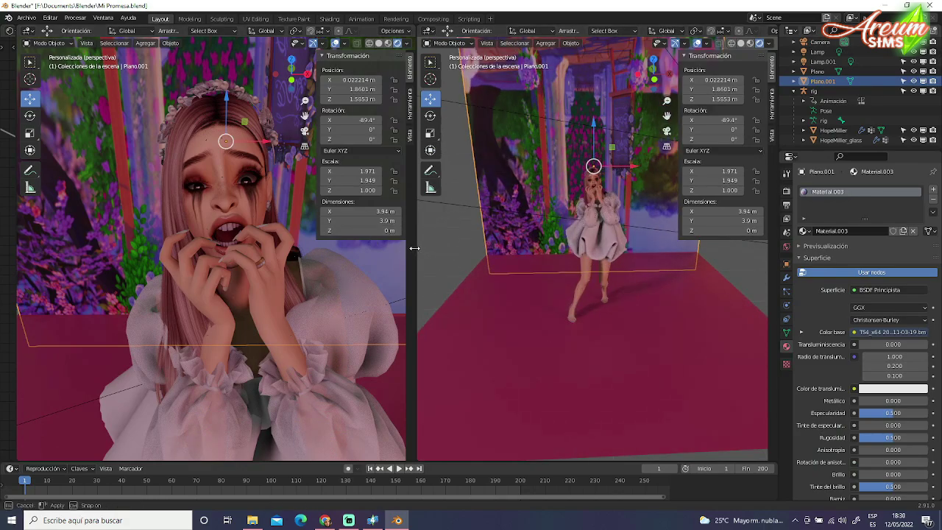
Orbit and zoom the right view in on the backdrop plane, then pick the Rotate tool
mouse_move(393, 204)
middle_down()
mouse_move(416, 200)
mouse_move(414, 186)
middle_up()
scroll(414, 186, up, 3)
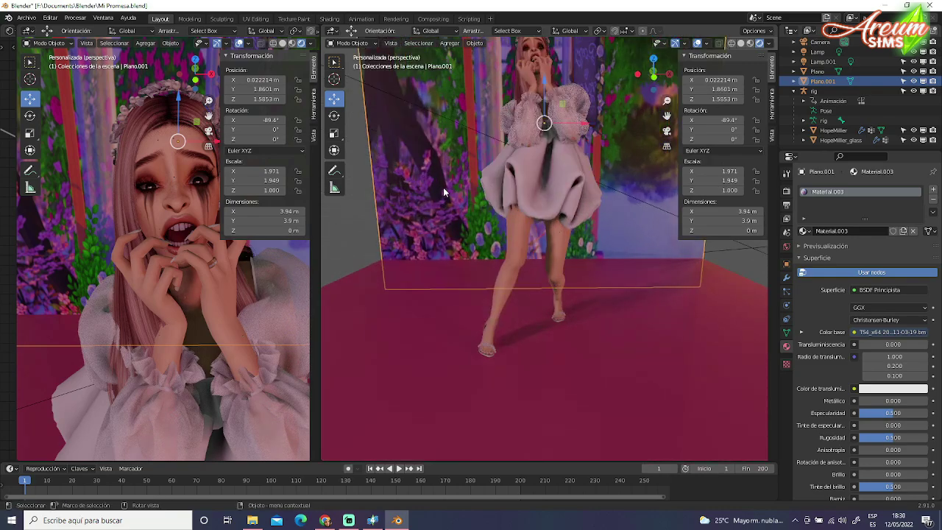
scroll(442, 188, up, 2)
scroll(667, 116, down, 3)
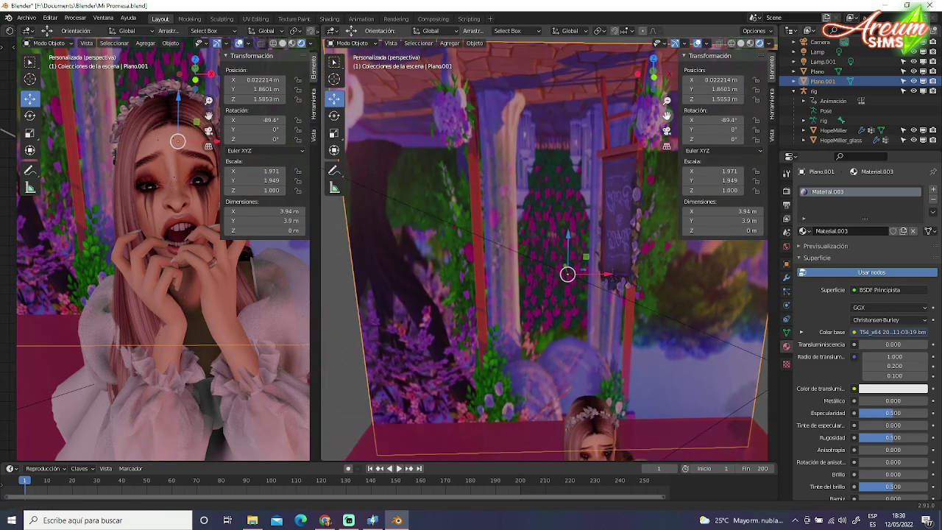
drag(667, 116, 667, 116)
right_click(582, 137)
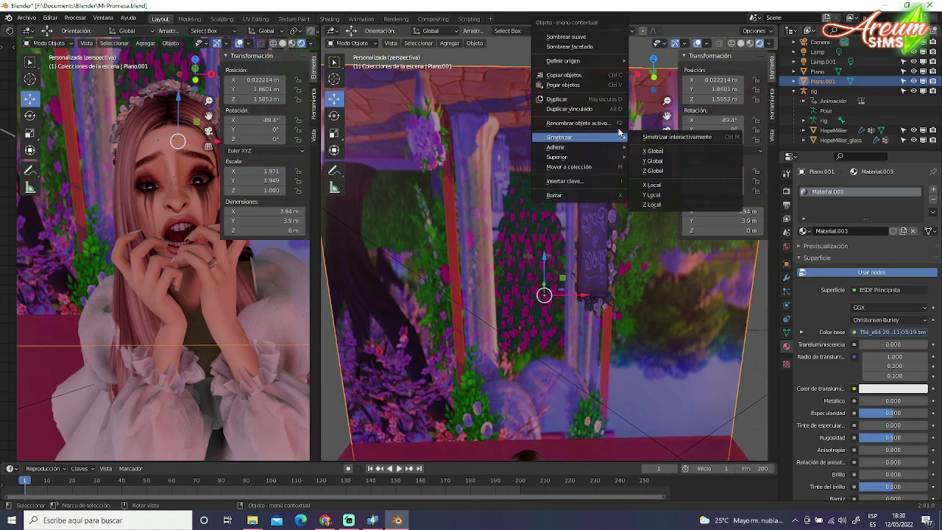
click(633, 55)
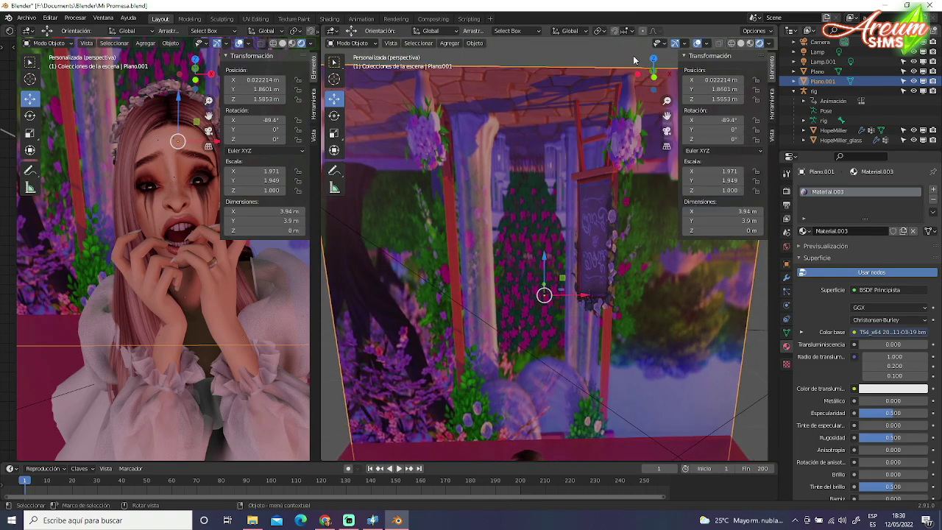
click(335, 118)
Frame the screenshot plane and rotate it 180° on local Z so the image reads upright
key(KP_Decimal)
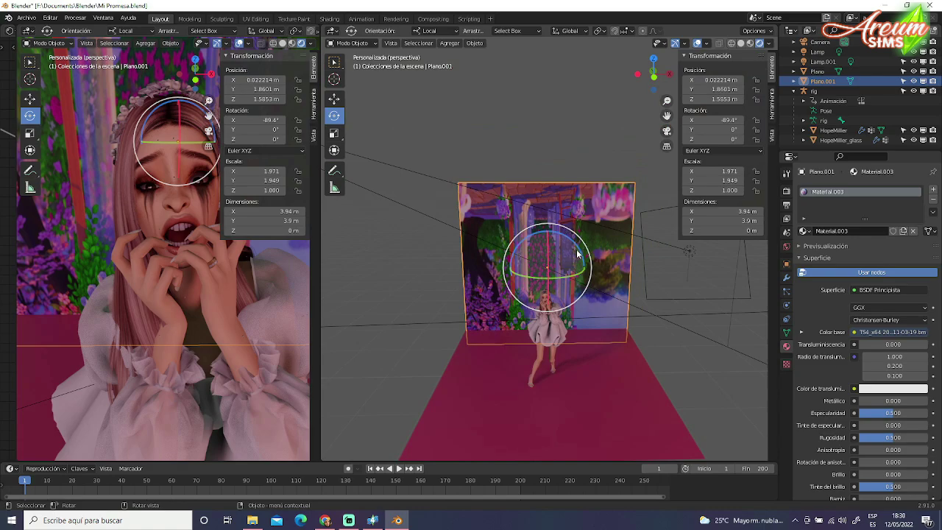
drag(577, 254, 563, 452)
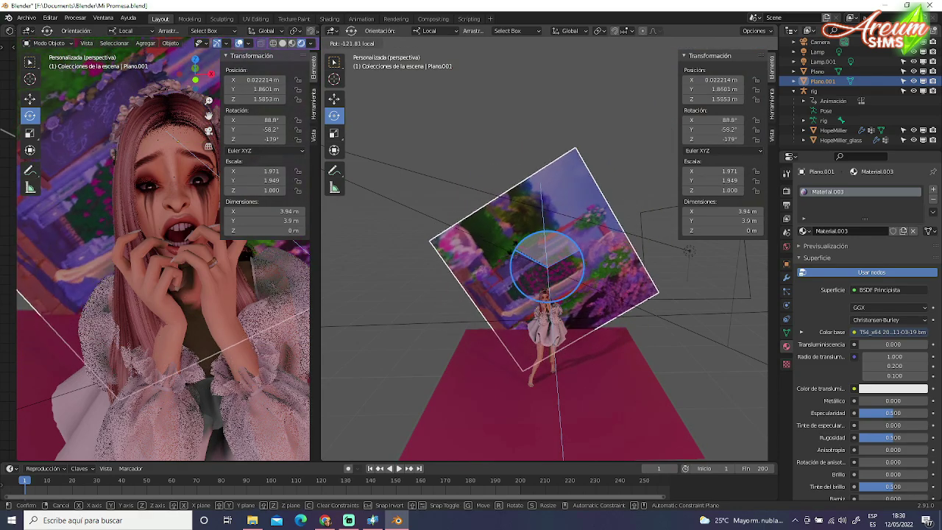
mouse_move(512, 250)
mouse_down()
mouse_move(458, 298)
mouse_move(452, 317)
mouse_up()
Scale the screenshot plane to 4.51 m wide by 2.75 m tall
click(334, 133)
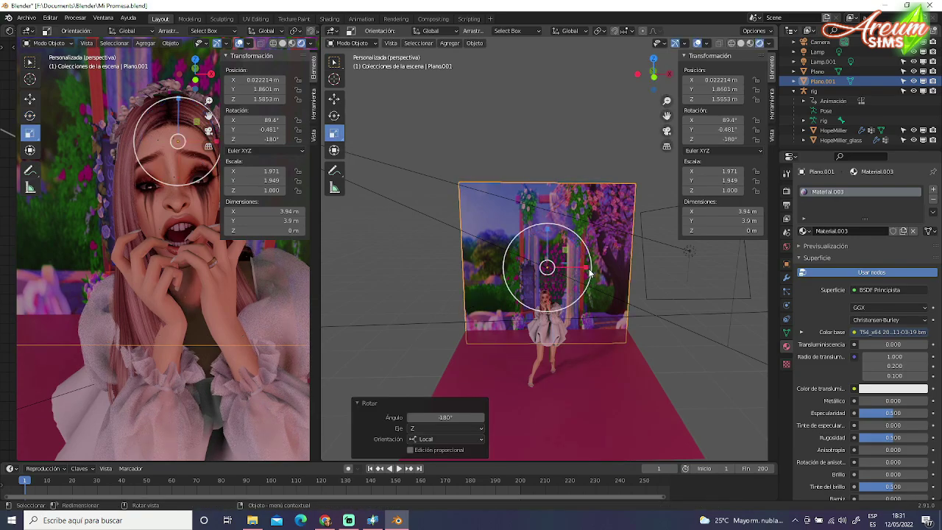
drag(589, 273, 621, 268)
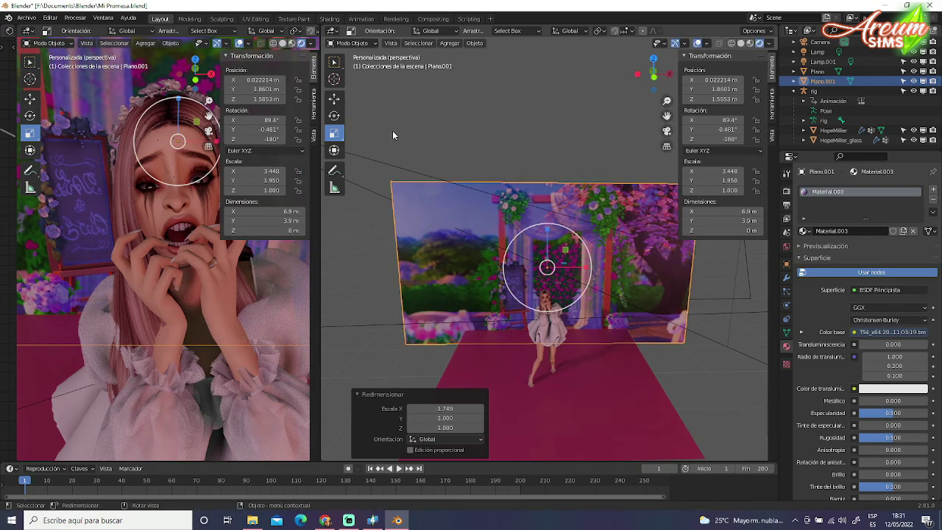
mouse_move(547, 234)
mouse_down()
mouse_move(600, 279)
mouse_move(551, 244)
mouse_move(587, 270)
mouse_move(578, 272)
mouse_up()
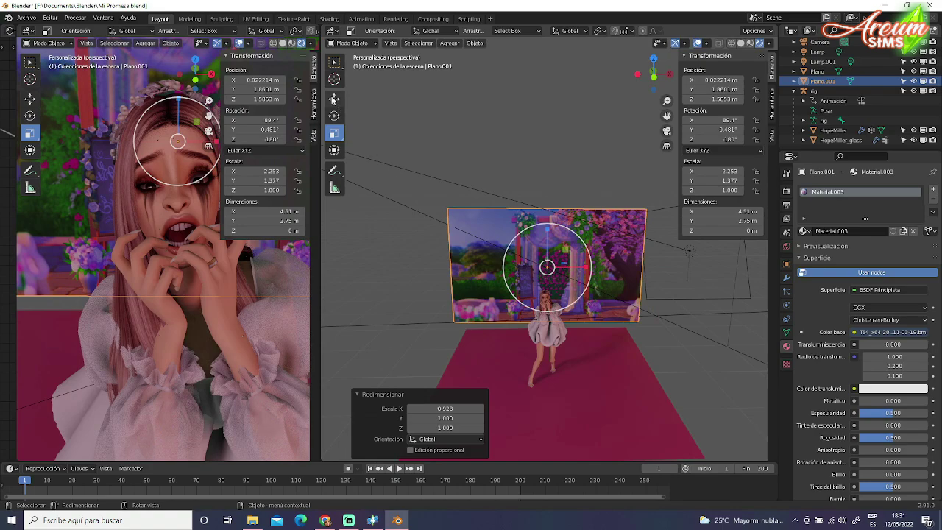
click(334, 98)
Lower the backdrop plane to about 1.08 m, just above the pink floor
drag(547, 268, 539, 281)
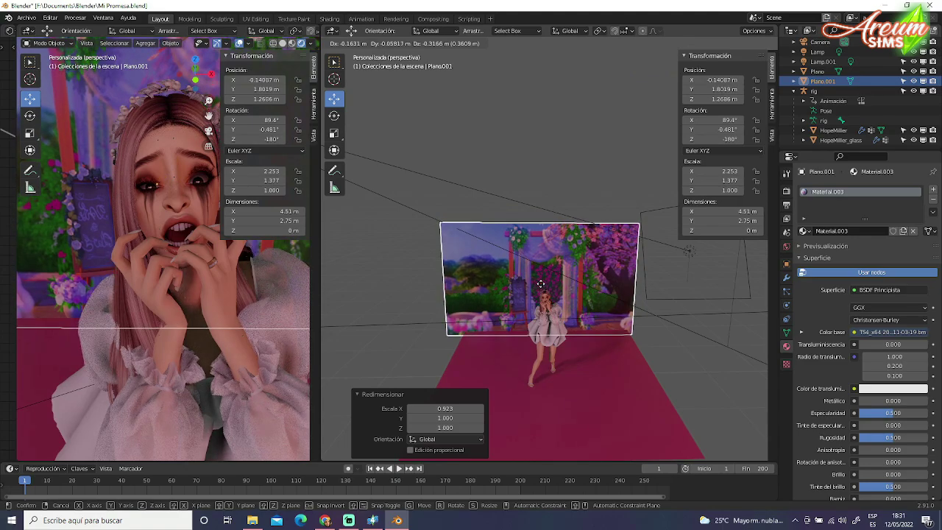
drag(539, 281, 543, 291)
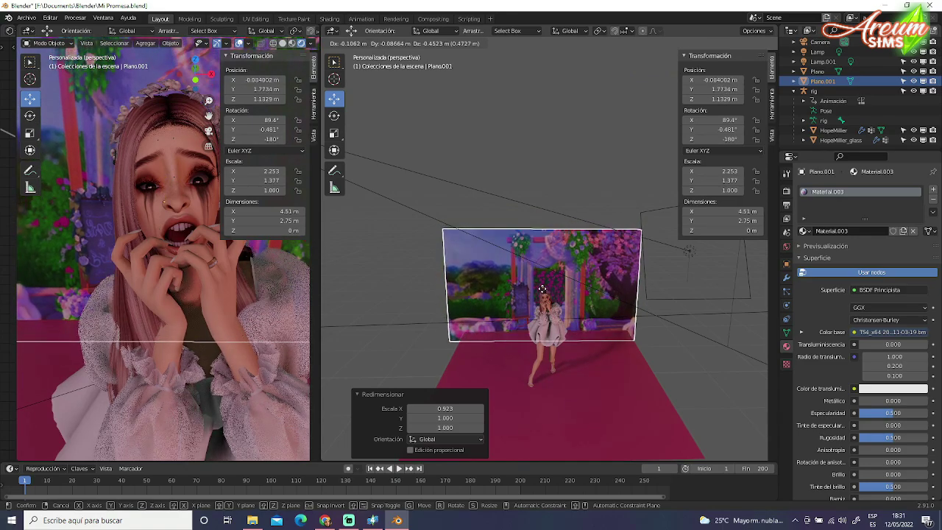
click(543, 290)
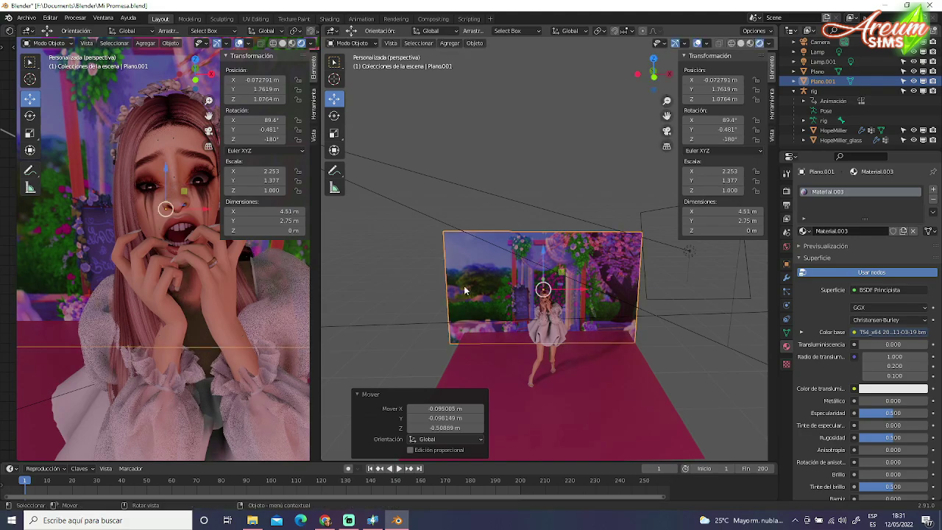
scroll(223, 306, down, 5)
scroll(223, 306, down, 2)
middle_drag(370, 301, 383, 292)
scroll(383, 292, up, 4)
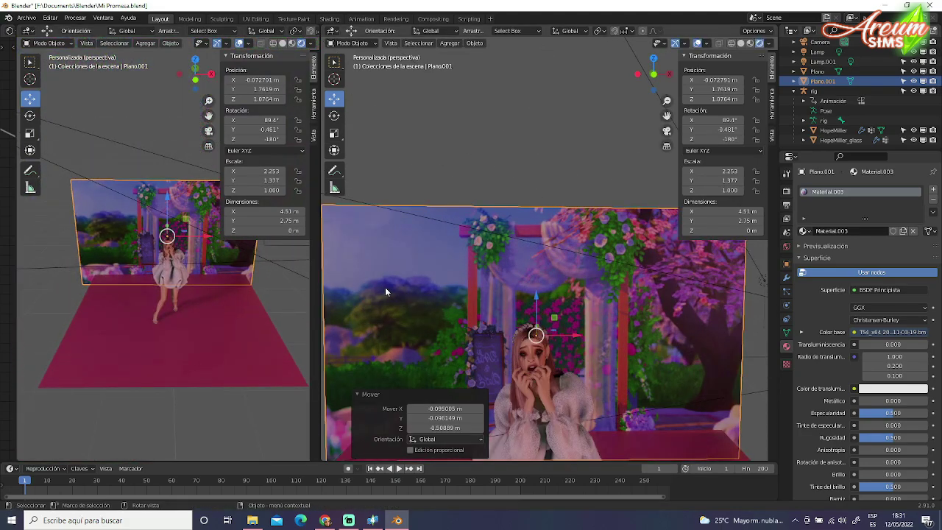
scroll(386, 290, down, 3)
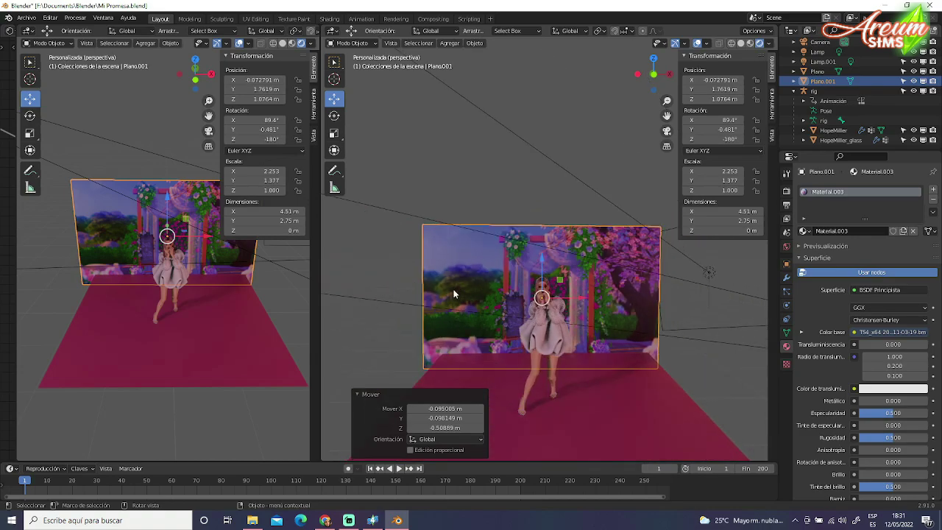
Deselect the backdrop and zoom out to see the whole camera frame around the Sim
click(375, 338)
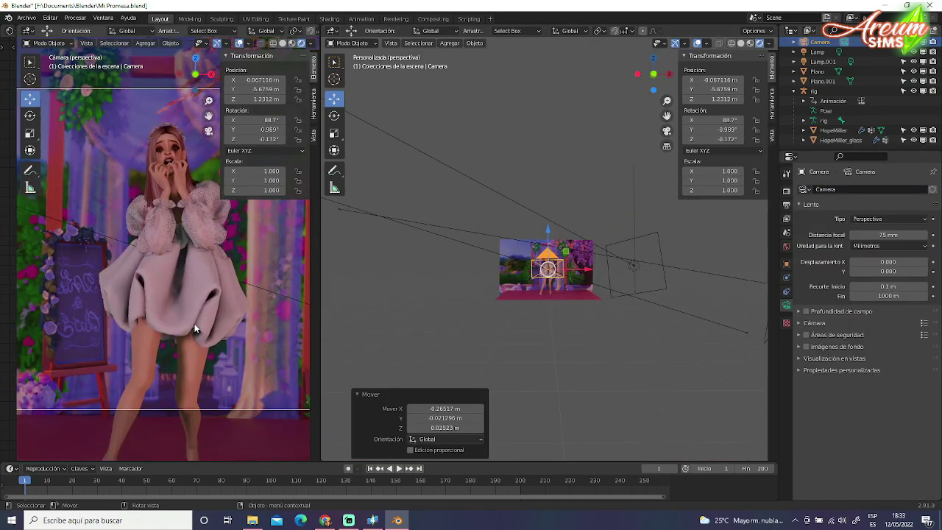
scroll(195, 329, down, 3)
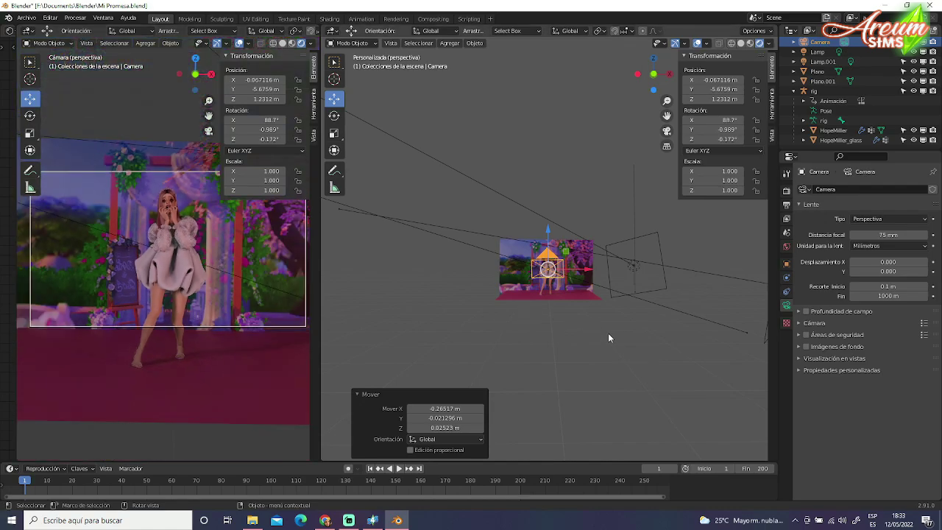
mouse_move(609, 333)
middle_down()
mouse_move(548, 316)
mouse_move(542, 300)
mouse_move(602, 347)
middle_up()
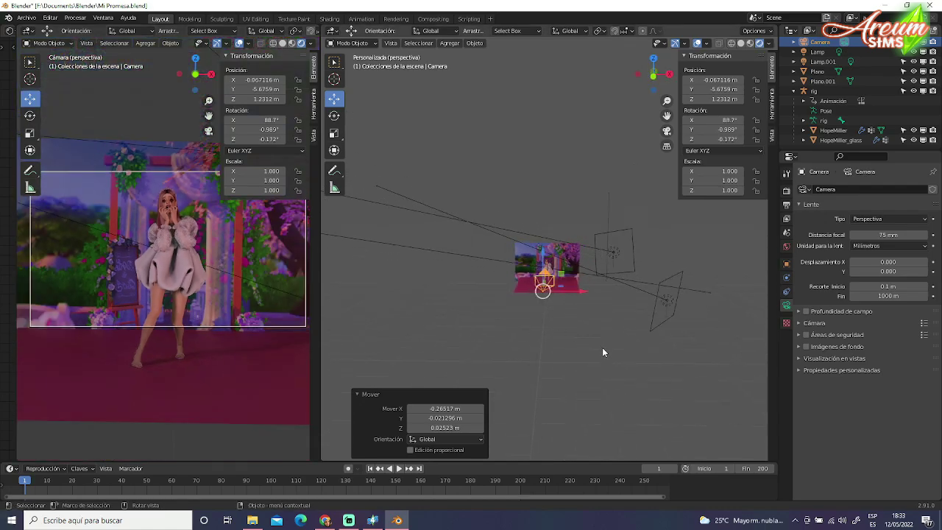
scroll(812, 66, up, 3)
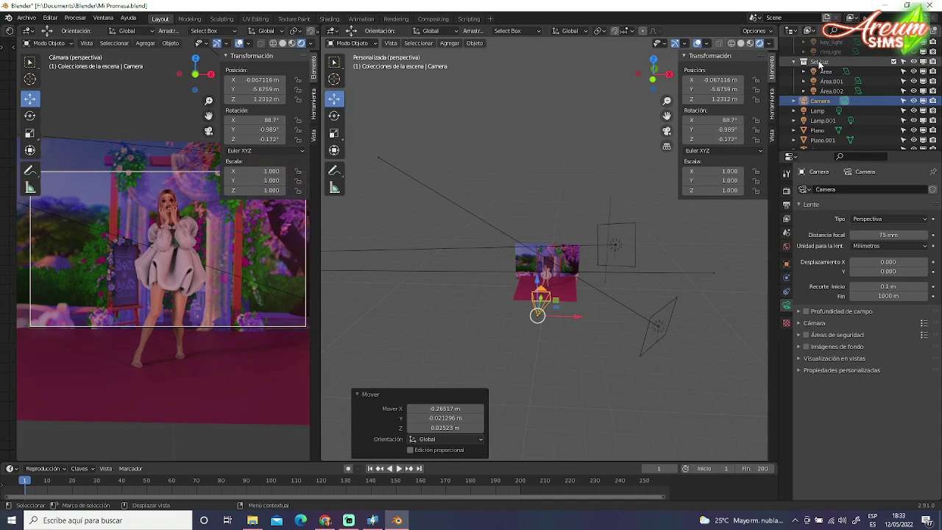
Add a Sun light, Sol, to the Set Luz collection
click(820, 62)
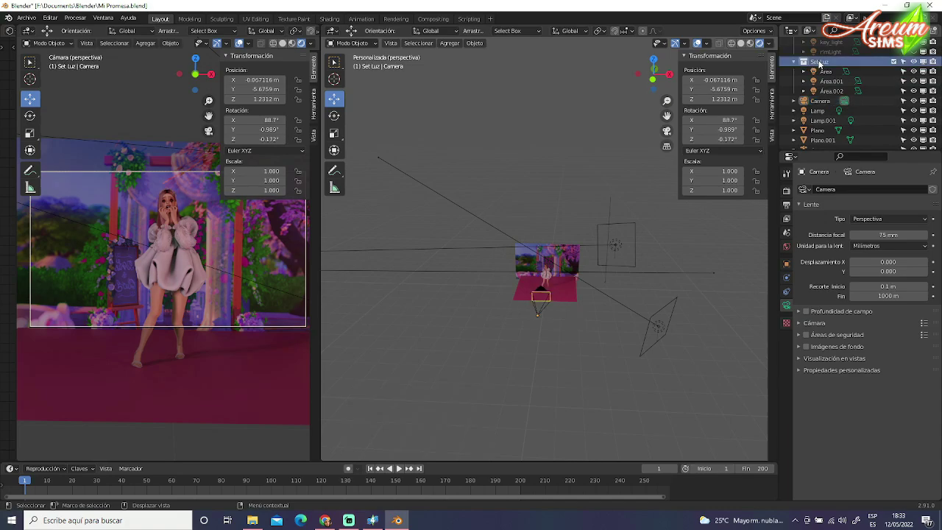
click(450, 44)
mouse_move(464, 175)
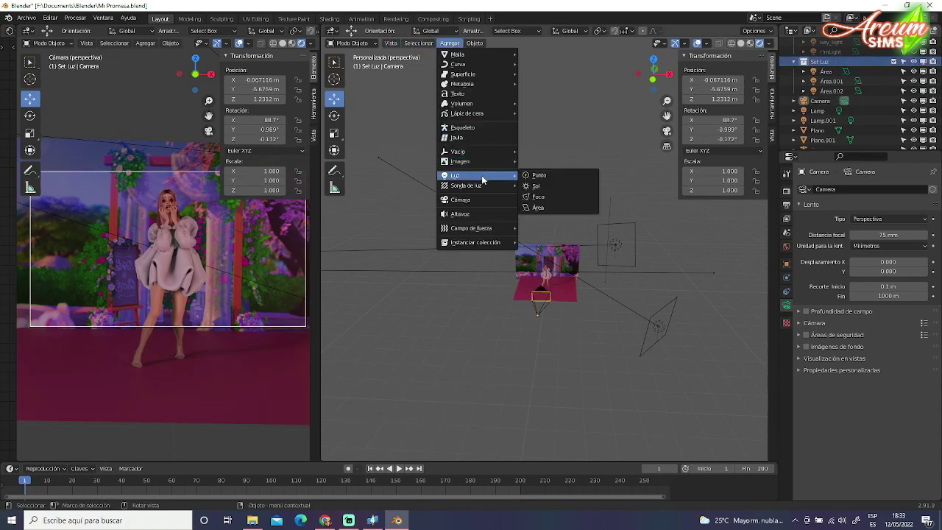
click(536, 186)
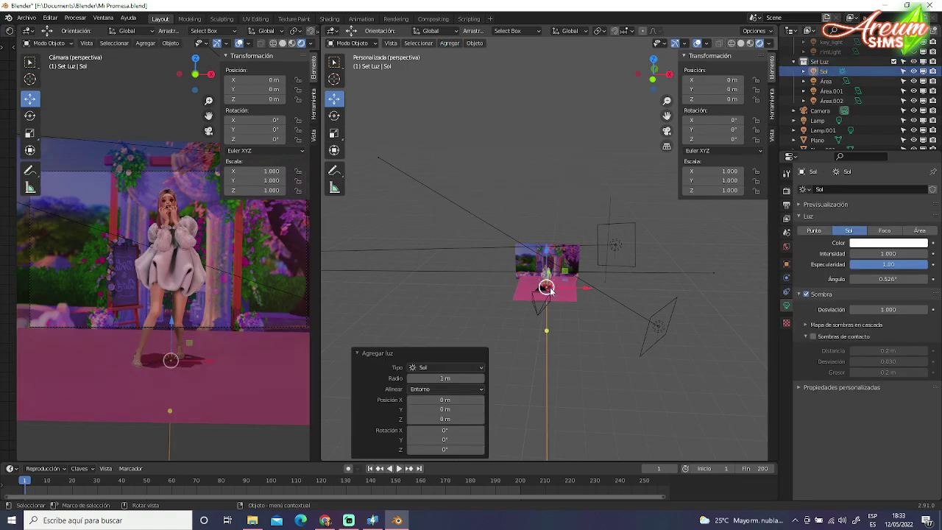
Move the Sol light to about 6.22 m, high above and to the side of the set
drag(546, 288, 525, 251)
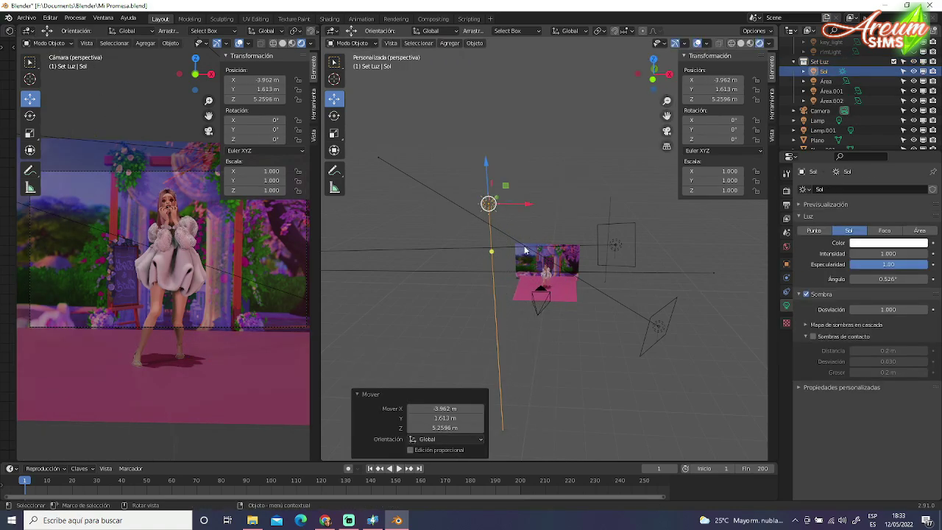
mouse_move(452, 289)
middle_down()
mouse_move(504, 316)
mouse_move(591, 308)
middle_up()
key(g)
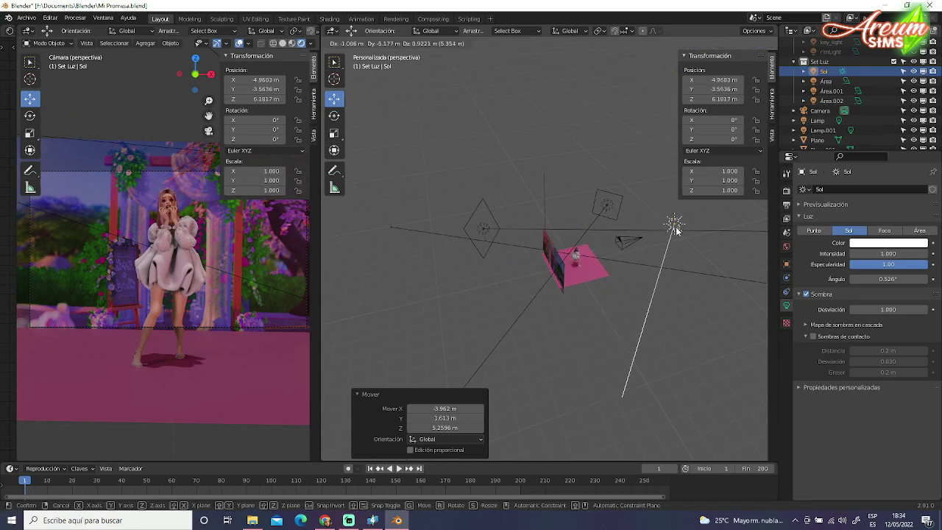
click(648, 347)
mouse_move(649, 347)
middle_down()
mouse_move(560, 308)
mouse_move(600, 311)
mouse_move(575, 253)
middle_up()
drag(556, 213, 537, 213)
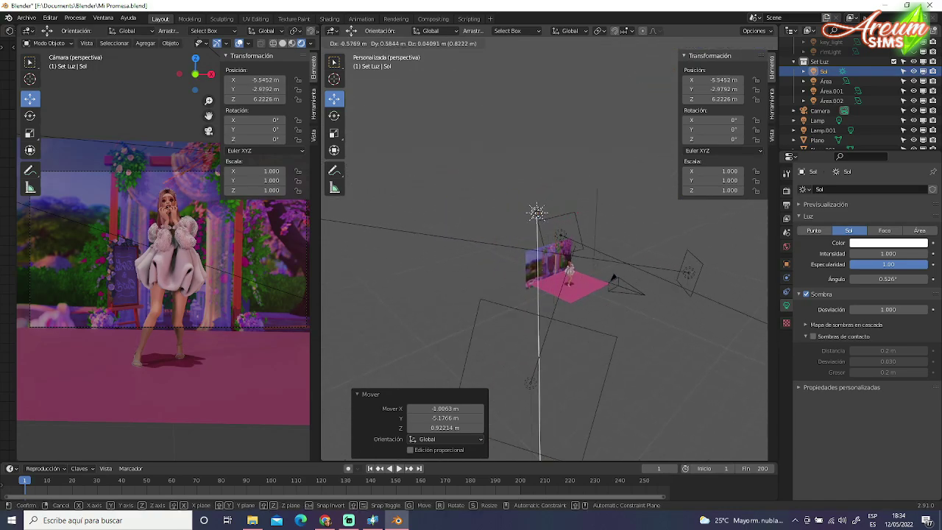
middle_drag(632, 318, 582, 307)
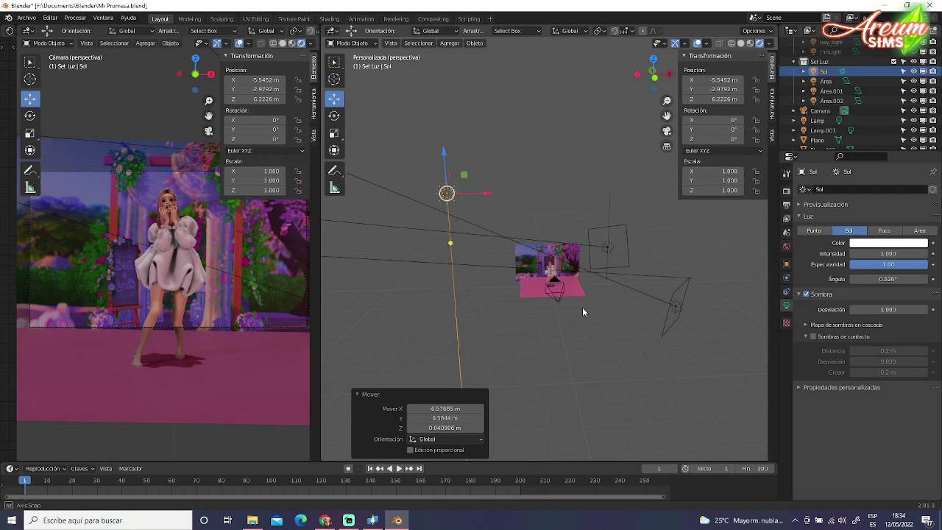
Rotate the Sol light to about 33° and −42° so it aims down at the Sim and backdrop
click(336, 116)
drag(483, 182, 454, 162)
mouse_move(383, 265)
middle_down()
mouse_move(421, 298)
mouse_move(499, 295)
middle_up()
drag(513, 294, 515, 293)
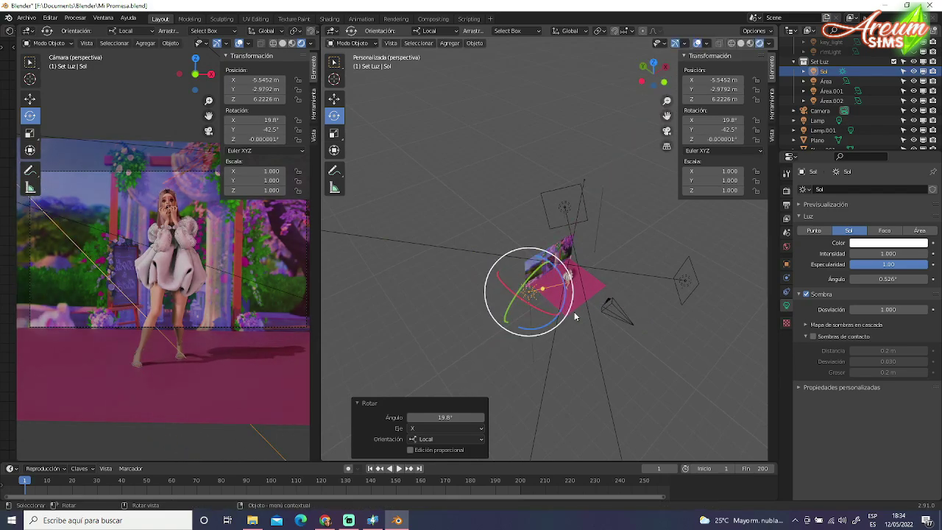
scroll(196, 292, up, 2)
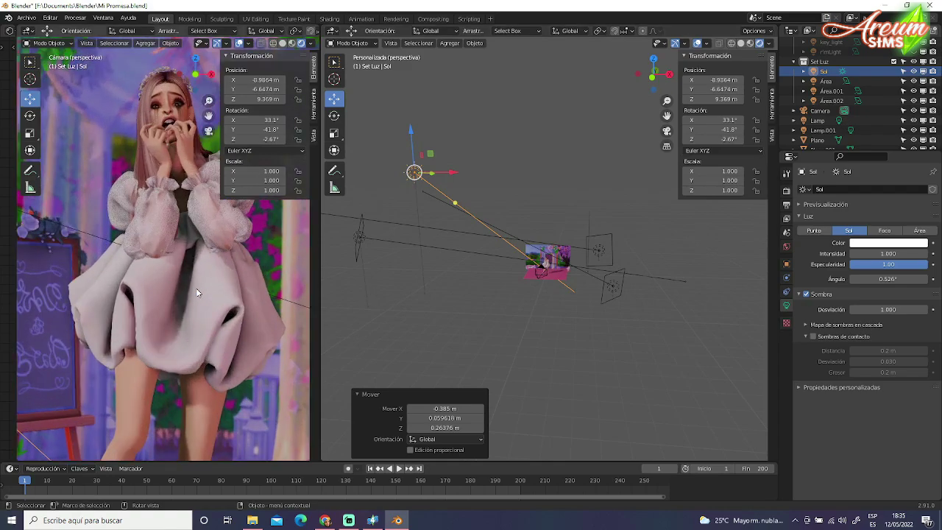
Set the Sol light's colour to a warm peach-orange on the colour wheel
click(865, 246)
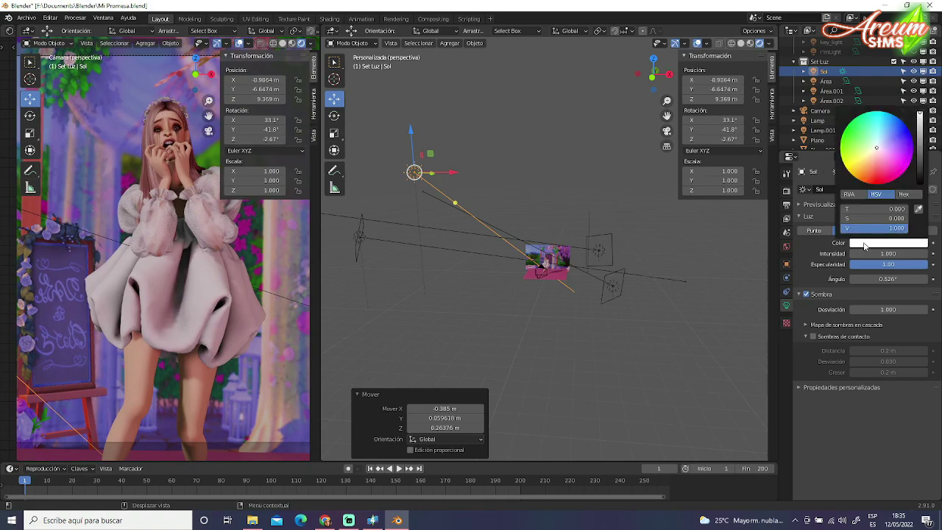
click(876, 149)
drag(876, 152, 876, 158)
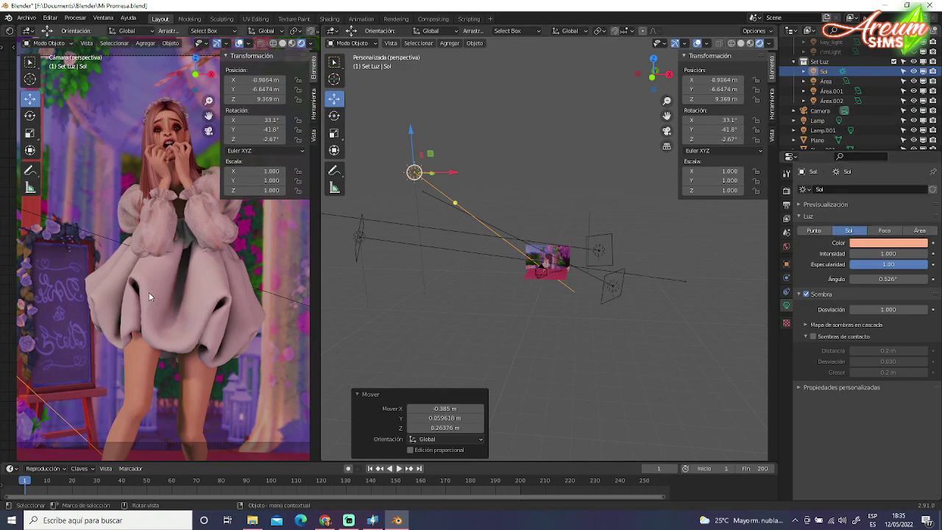
scroll(149, 292, down, 2)
scroll(148, 293, up, 2)
scroll(149, 292, up, 2)
scroll(149, 292, down, 3)
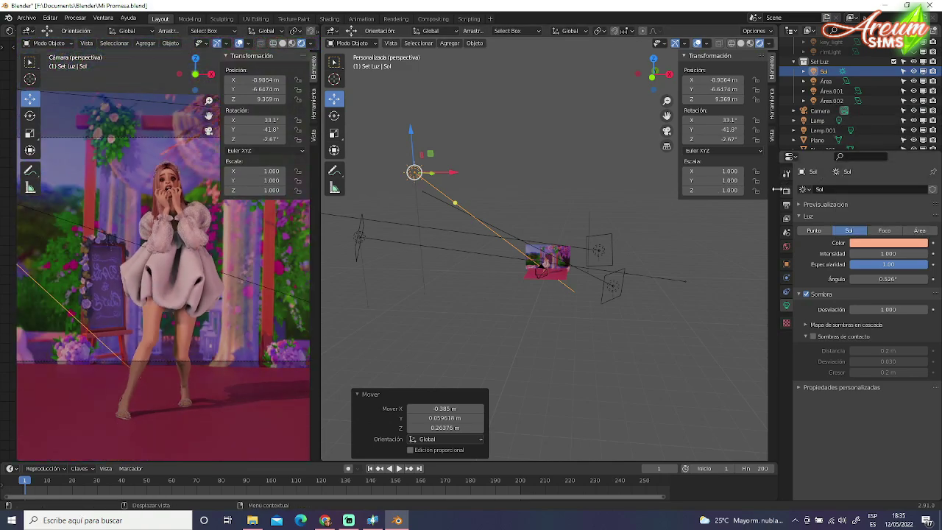
scroll(448, 247, up, 2)
scroll(448, 247, up, 3)
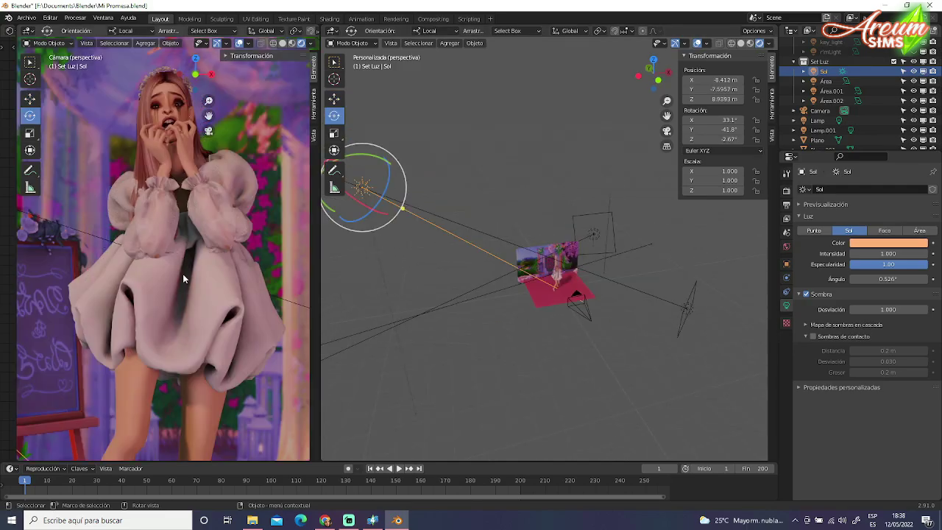
Widen the camera viewport across the workspace and look through the scene camera
drag(320, 265, 763, 271)
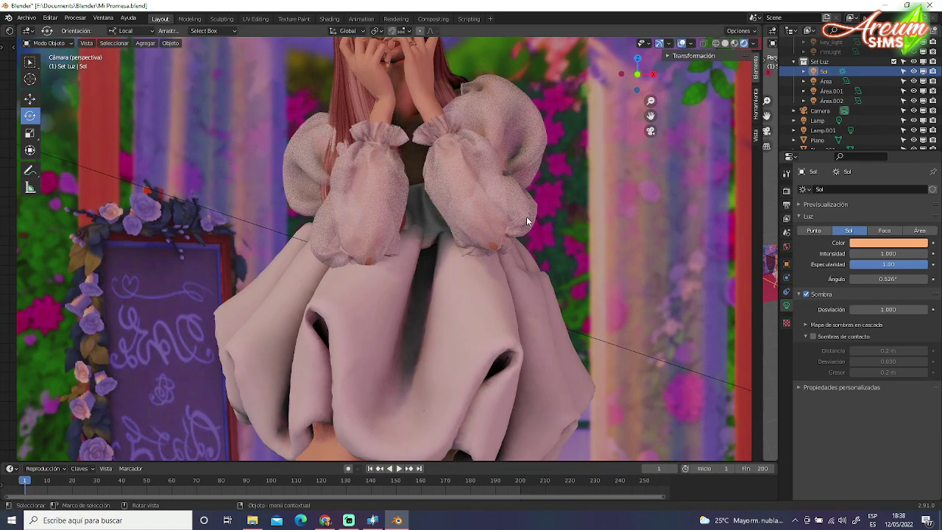
scroll(526, 216, down, 3)
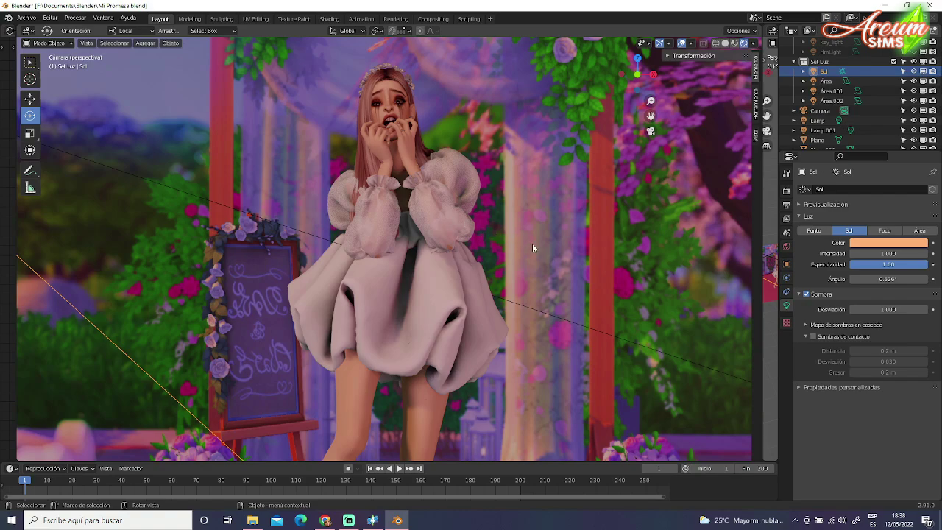
middle_drag(352, 266, 373, 268)
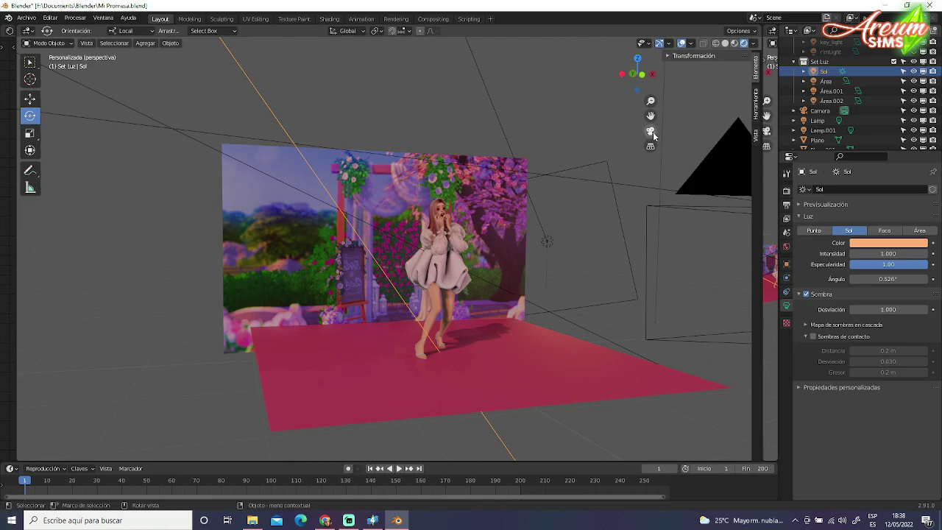
key(KP_0)
scroll(492, 219, up, 2)
scroll(492, 218, up, 3)
scroll(492, 219, up, 3)
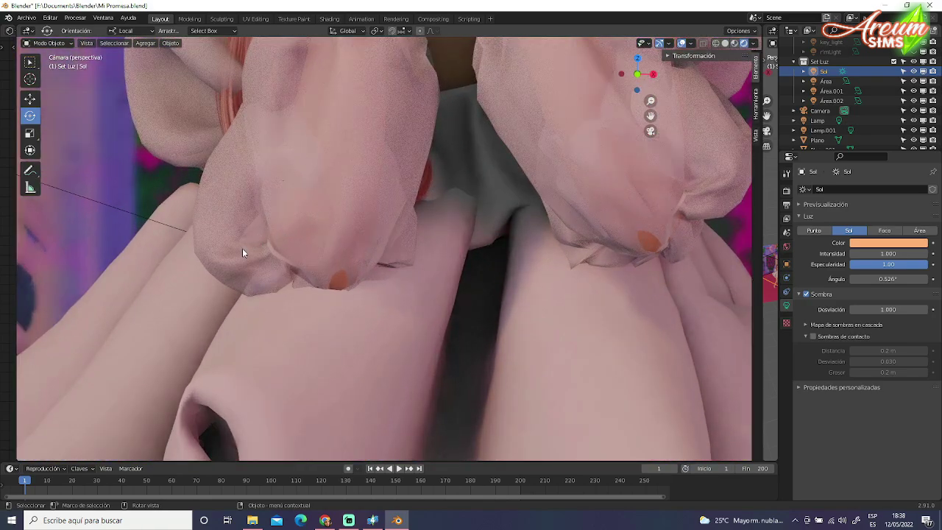
Orbit and zoom in on the Sim to inspect the warm light on her dress sleeves
key(KP_0)
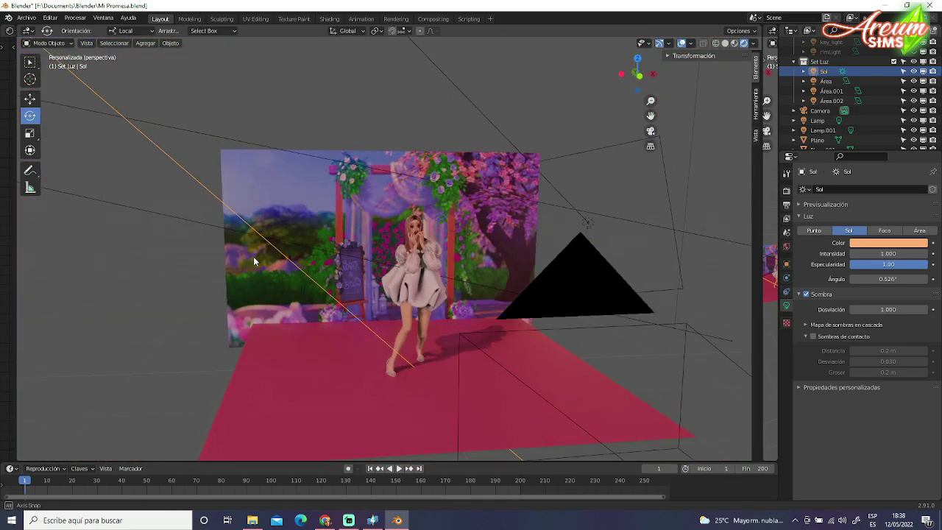
middle_drag(253, 256, 478, 296)
scroll(489, 293, up, 5)
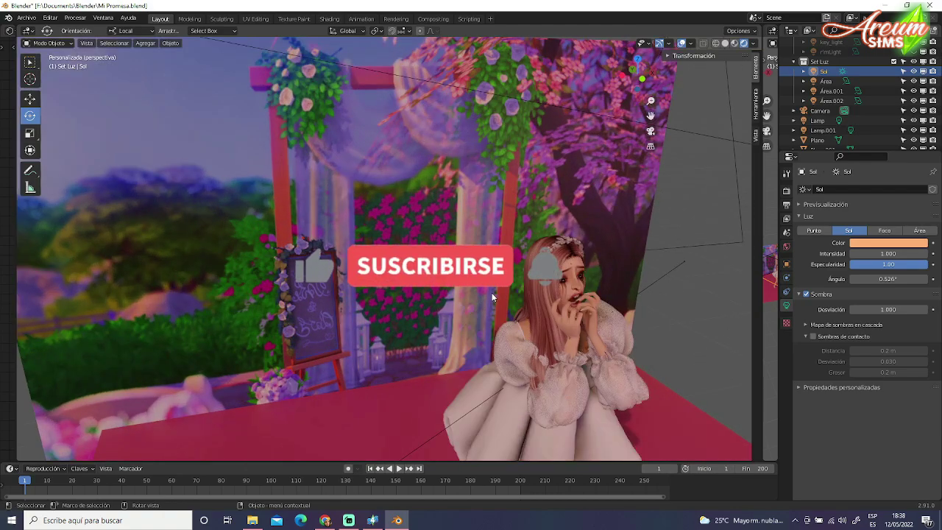
scroll(489, 293, up, 2)
scroll(493, 292, up, 3)
mouse_move(496, 293)
middle_down()
mouse_move(442, 294)
mouse_move(458, 278)
mouse_move(473, 285)
middle_up()
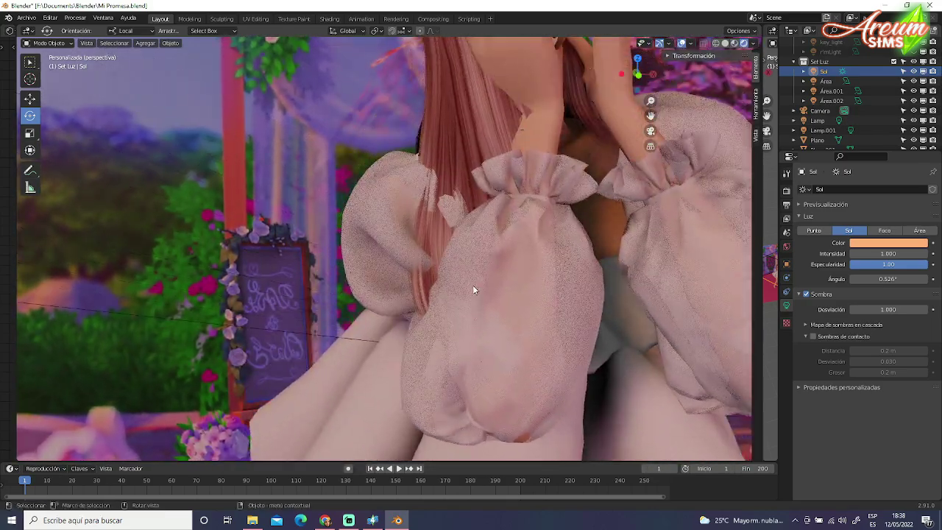